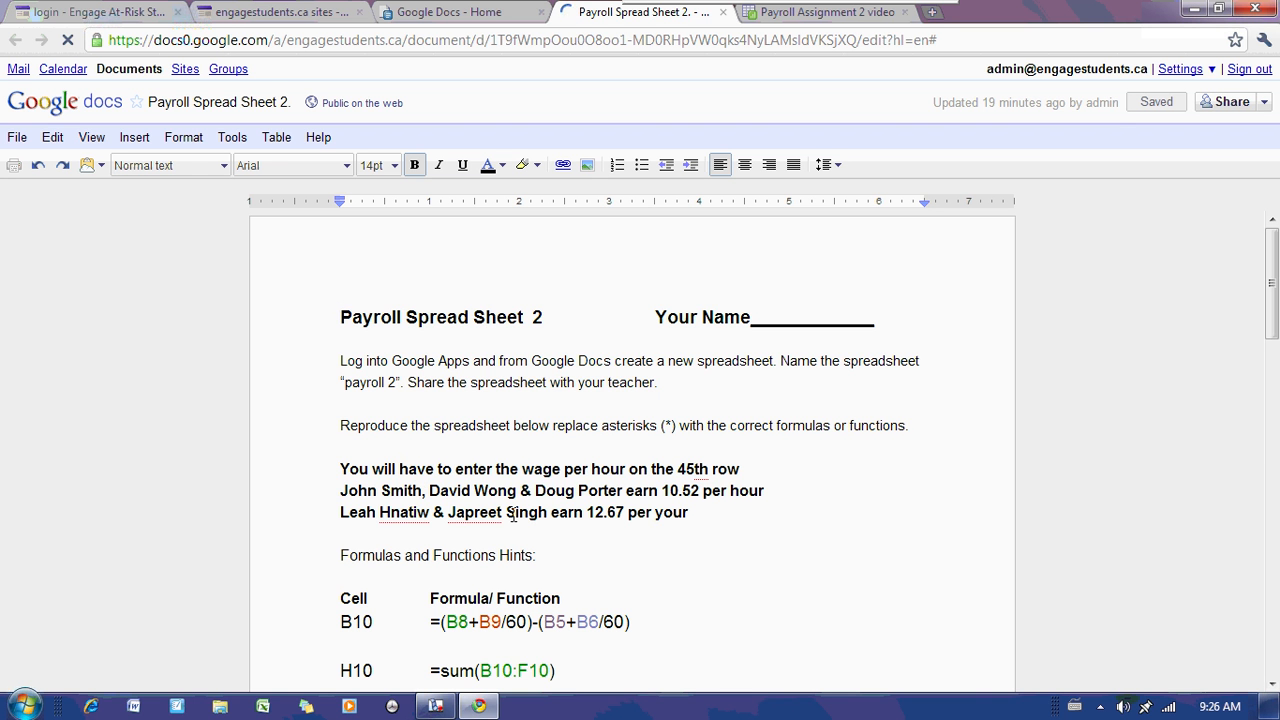
Step: Review the payroll assignment's instructions, formula hints and sample table, comparing them with the Payroll Assignment 2 video spreadsheet
left_click_drag(1274, 286, 1275, 333)
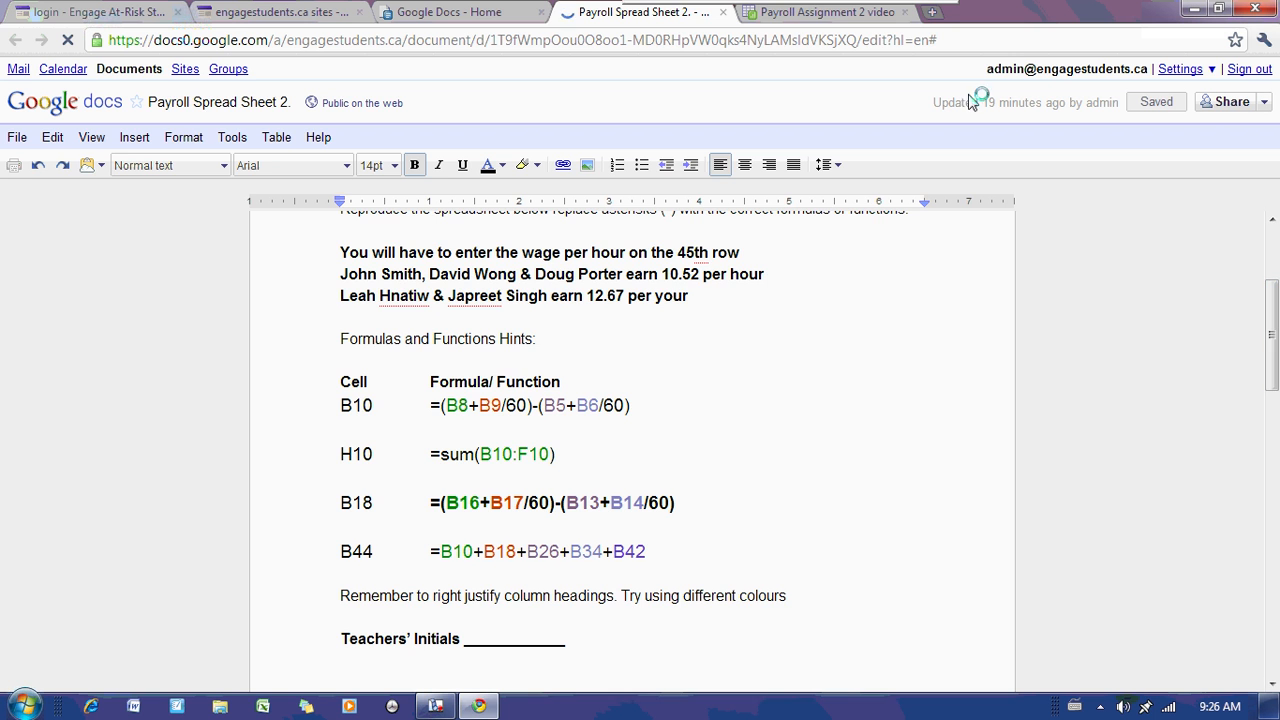
left_click(834, 20)
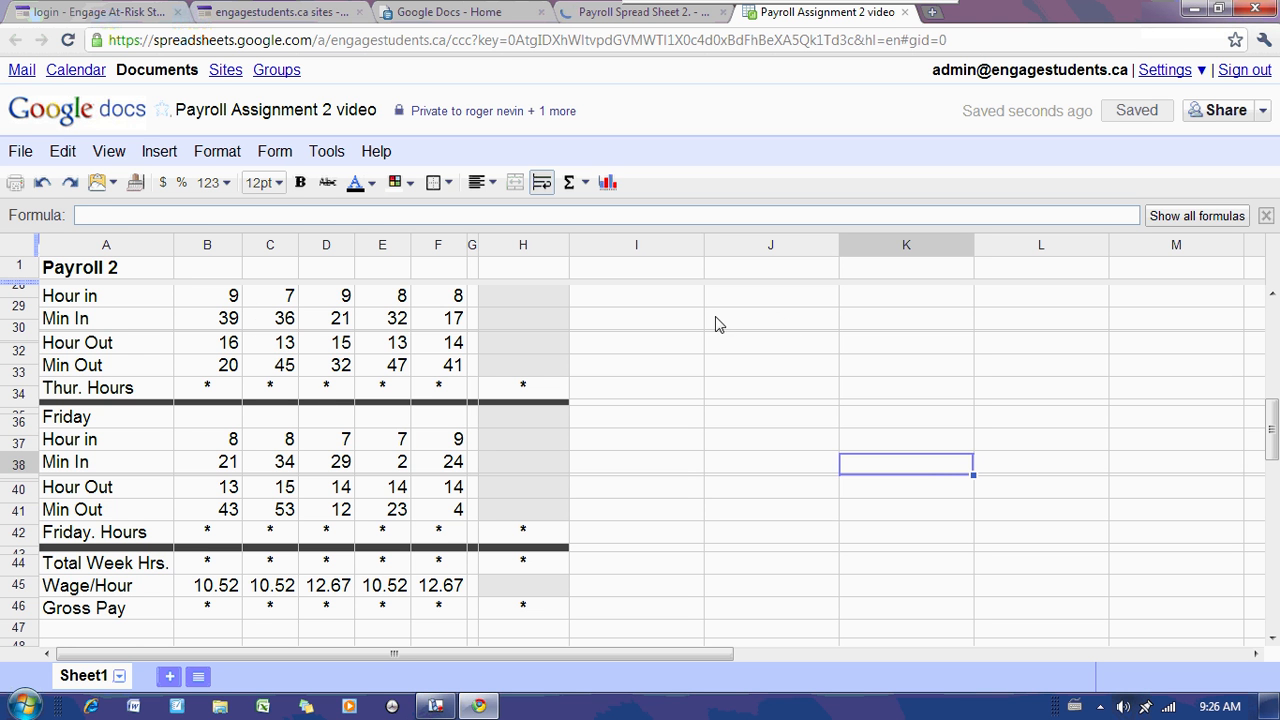
left_click_drag(1272, 430, 1265, 327)
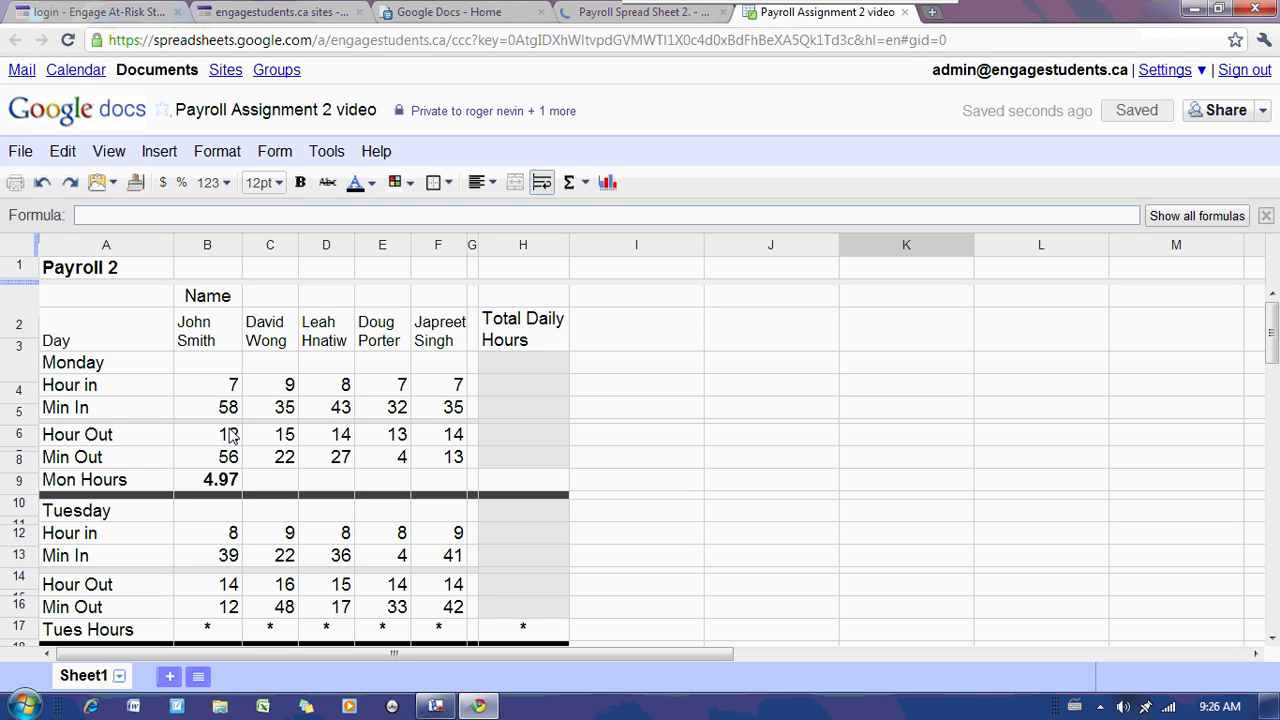
left_click(598, 22)
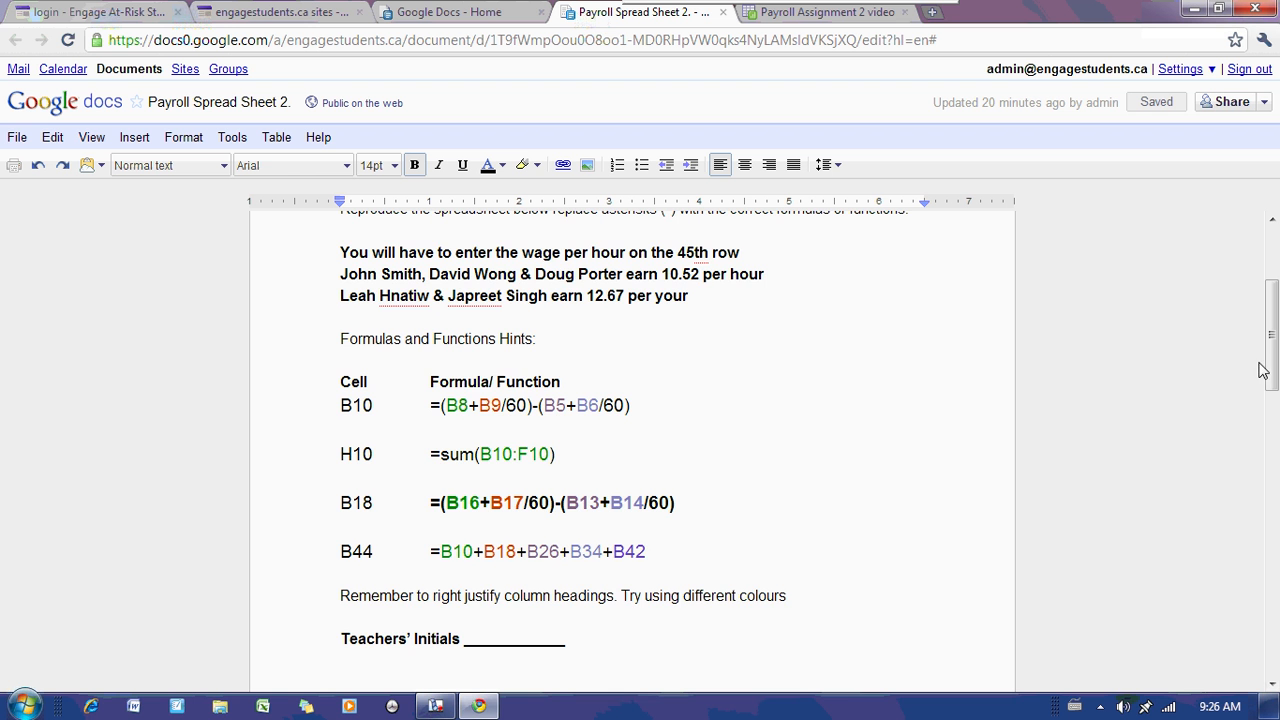
left_click_drag(1272, 370, 1272, 484)
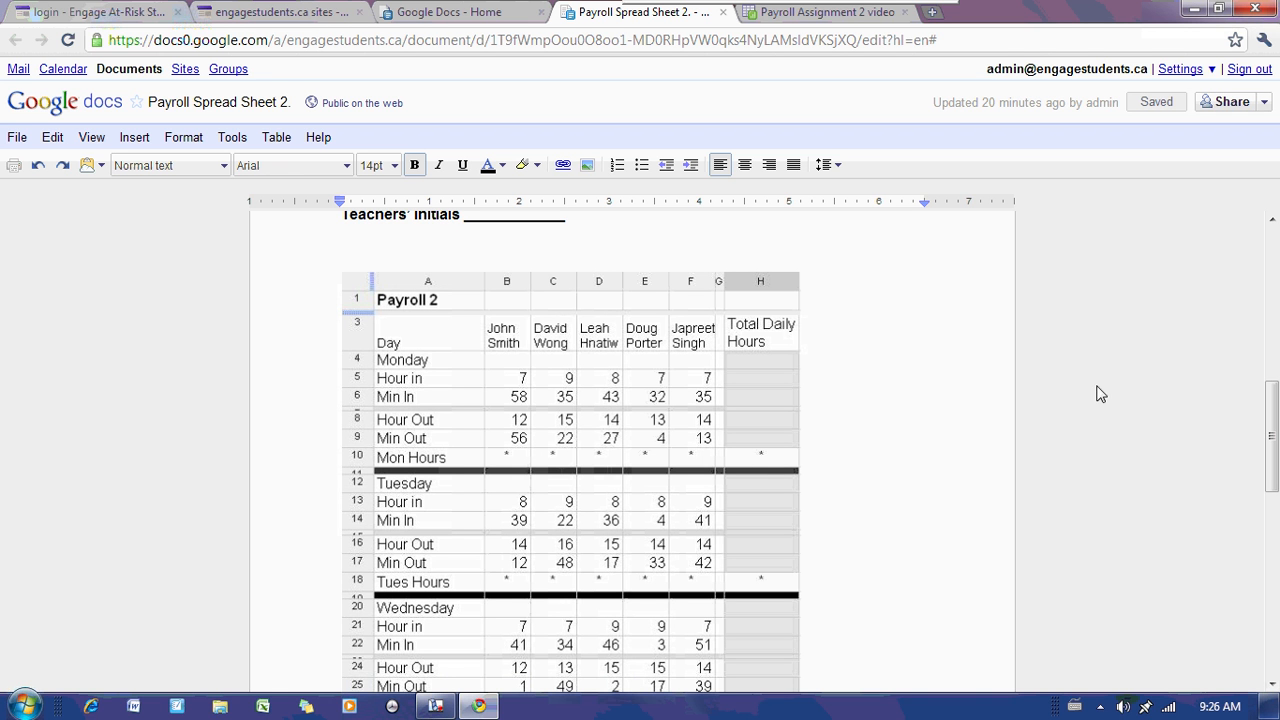
left_click_drag(1272, 398, 1273, 504)
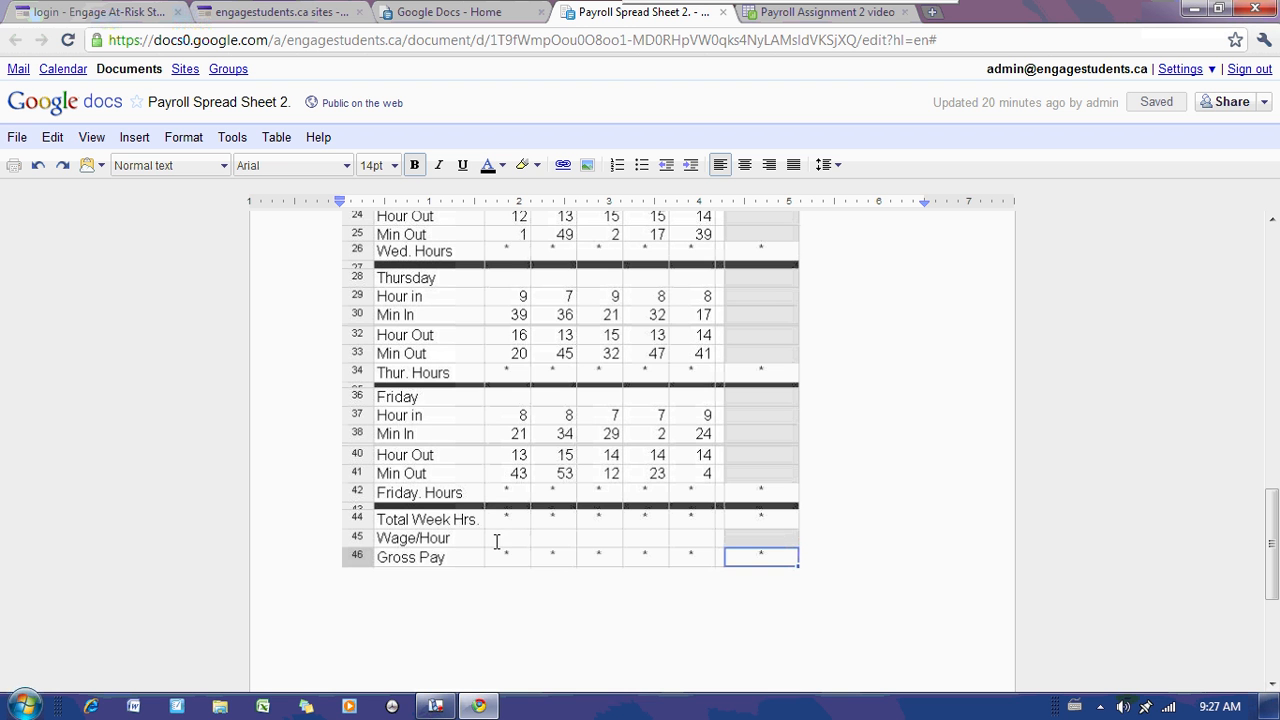
left_click_drag(1270, 545, 1266, 294)
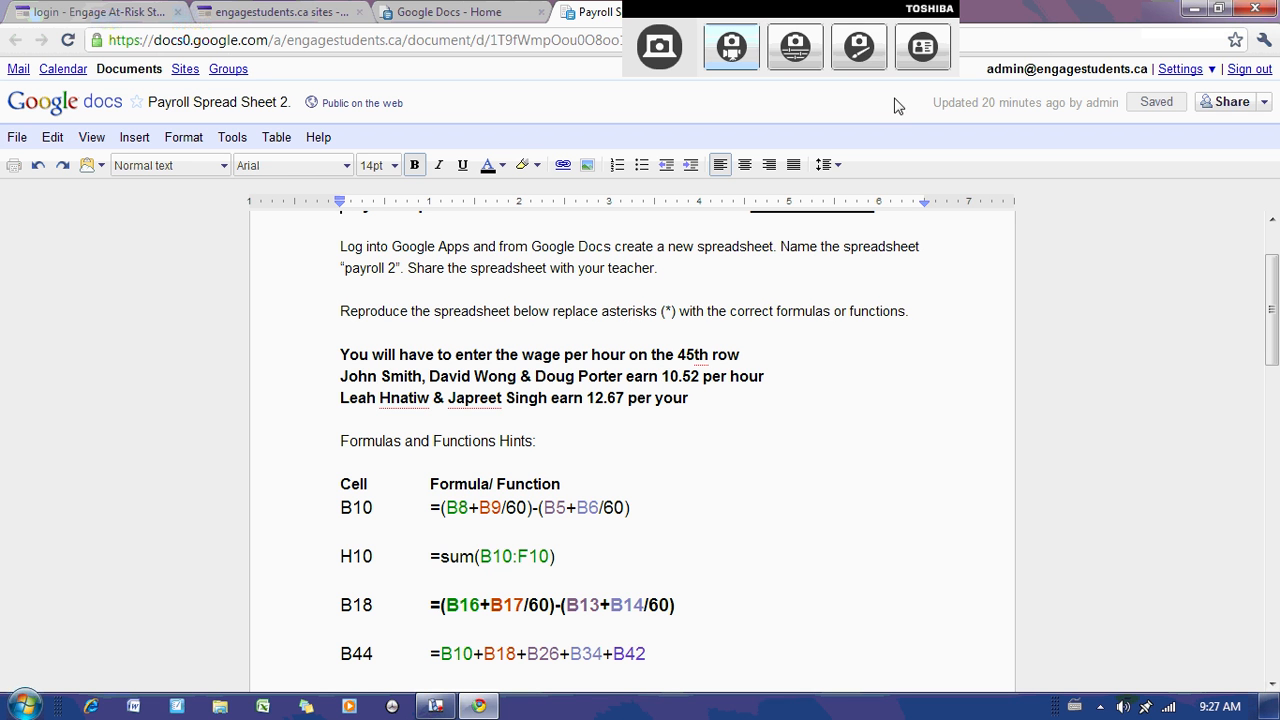
Step: Examine the Payroll Assignment 2 video spreadsheet from Monday to Gross Pay and inspect the existing Mon Hours formula in column B
left_click(771, 16)
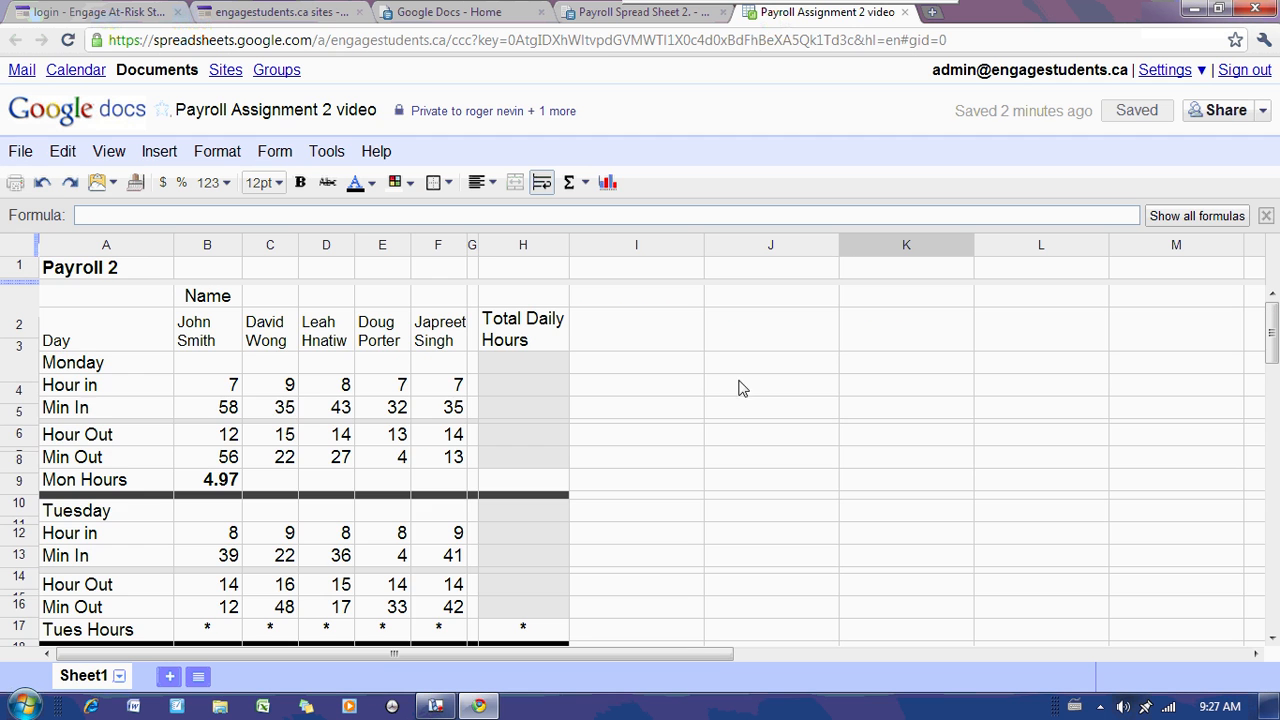
left_click_drag(1275, 333, 1275, 455)
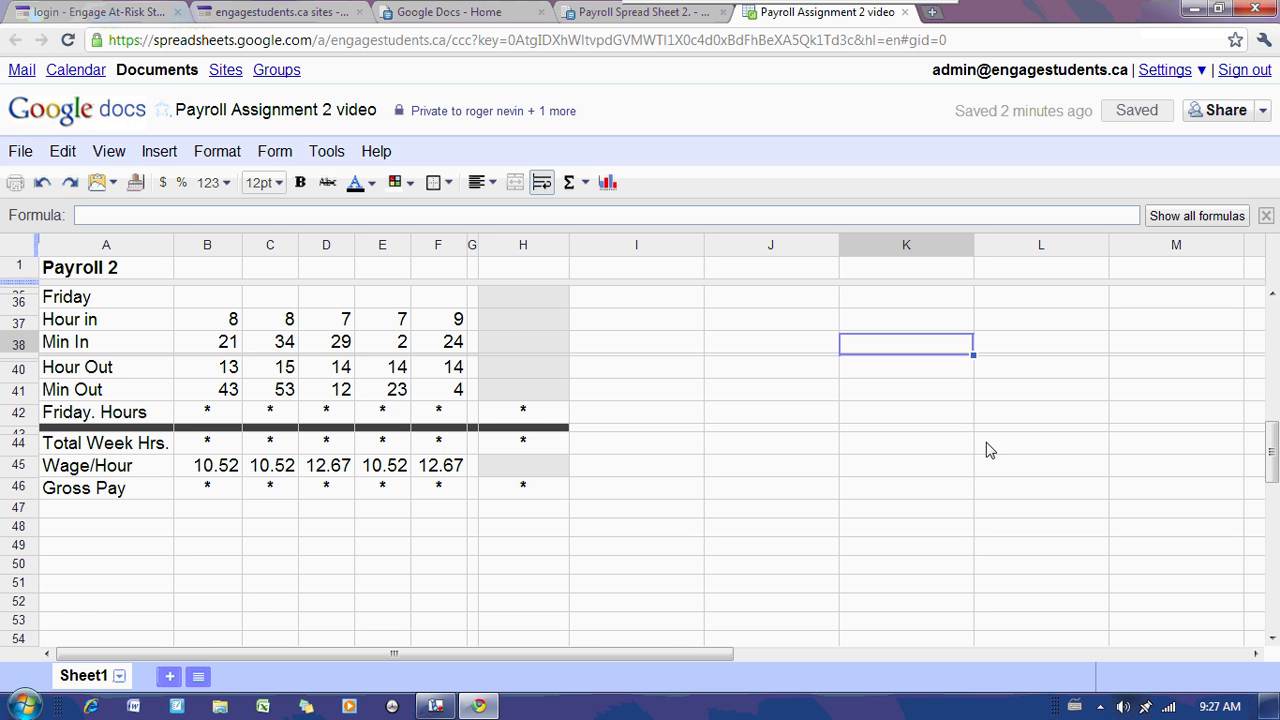
left_click_drag(1270, 445, 1275, 296)
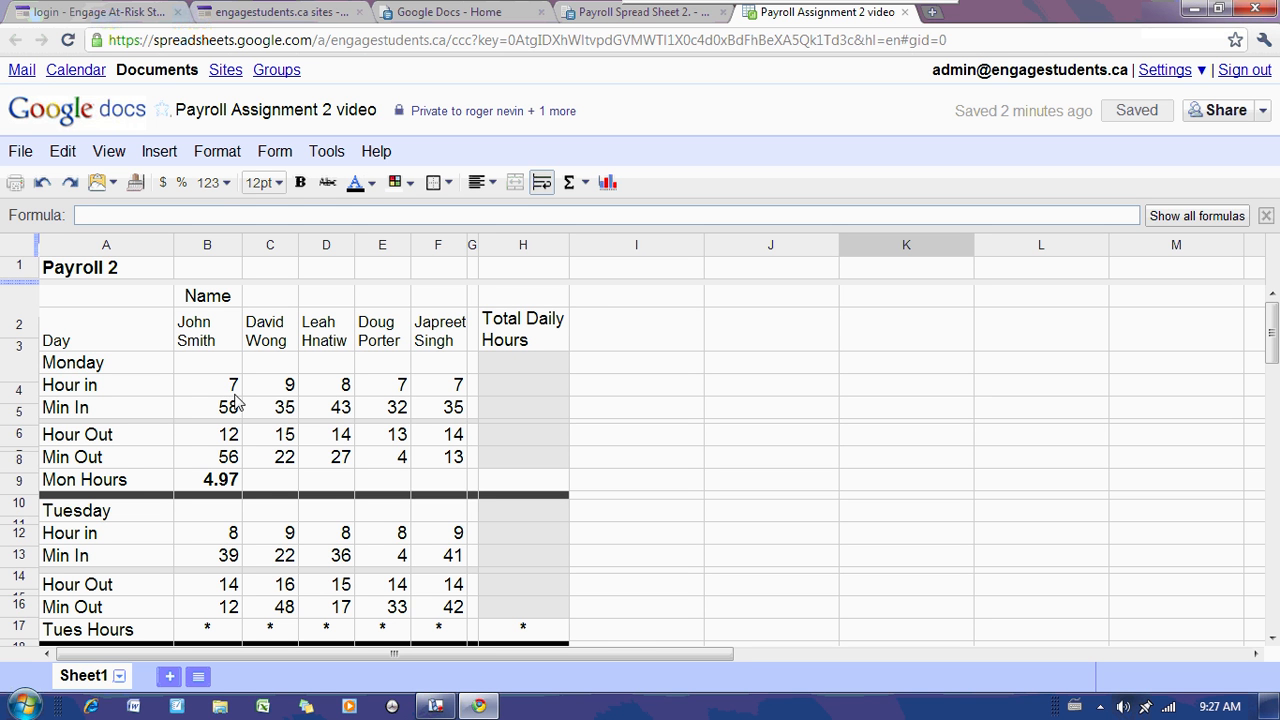
double_click(224, 487)
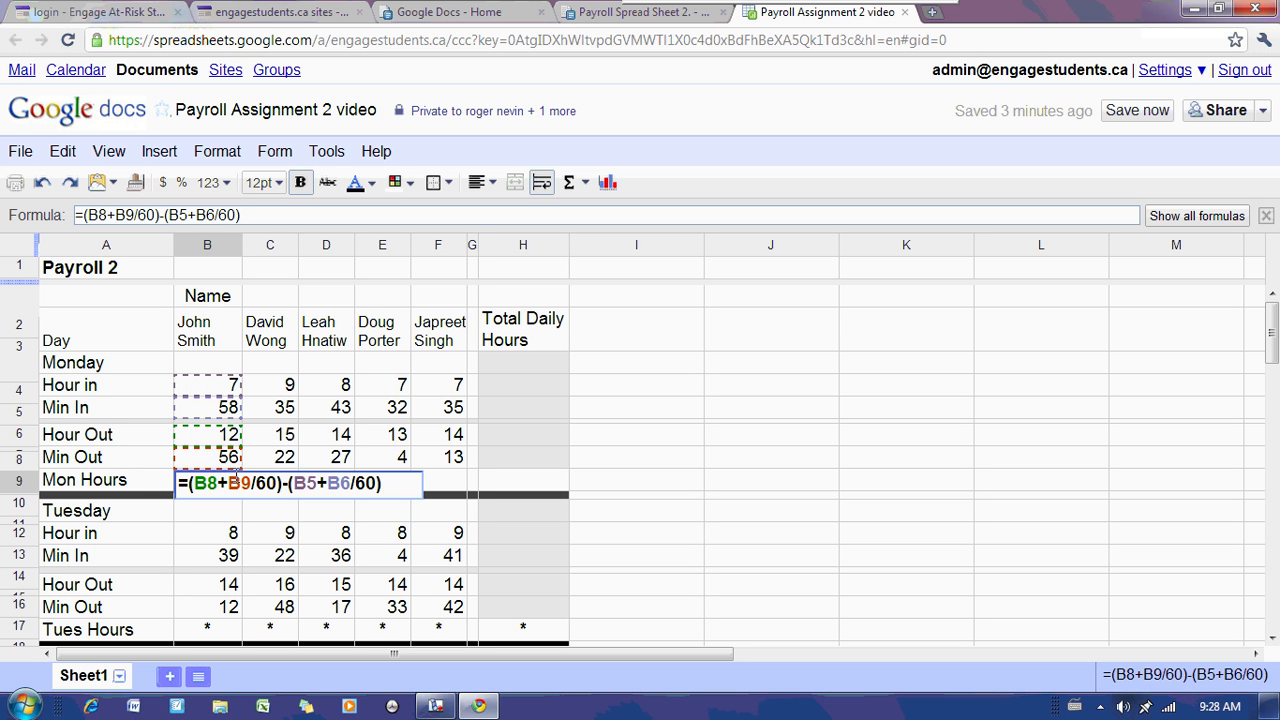
left_click(682, 408)
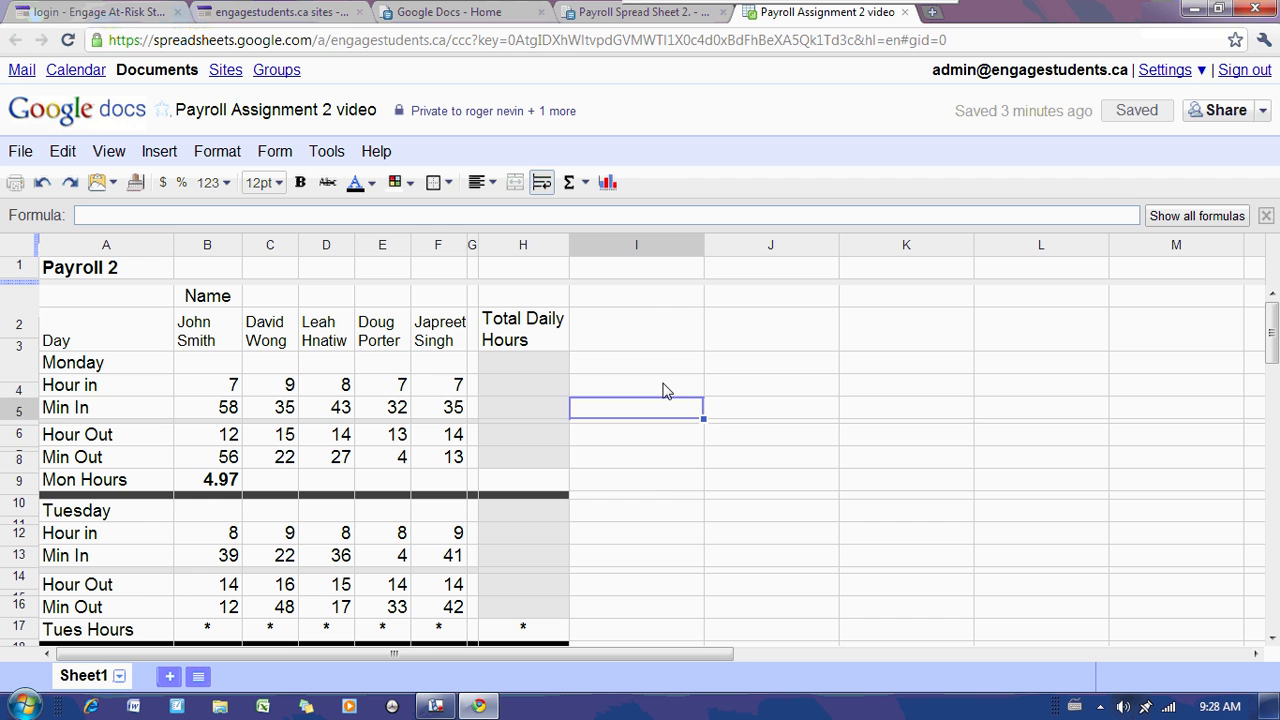
Step: Enter the sample times 7, 58, 12 and 56 down column I, starting in the Monday Hour in row
left_click(666, 390)
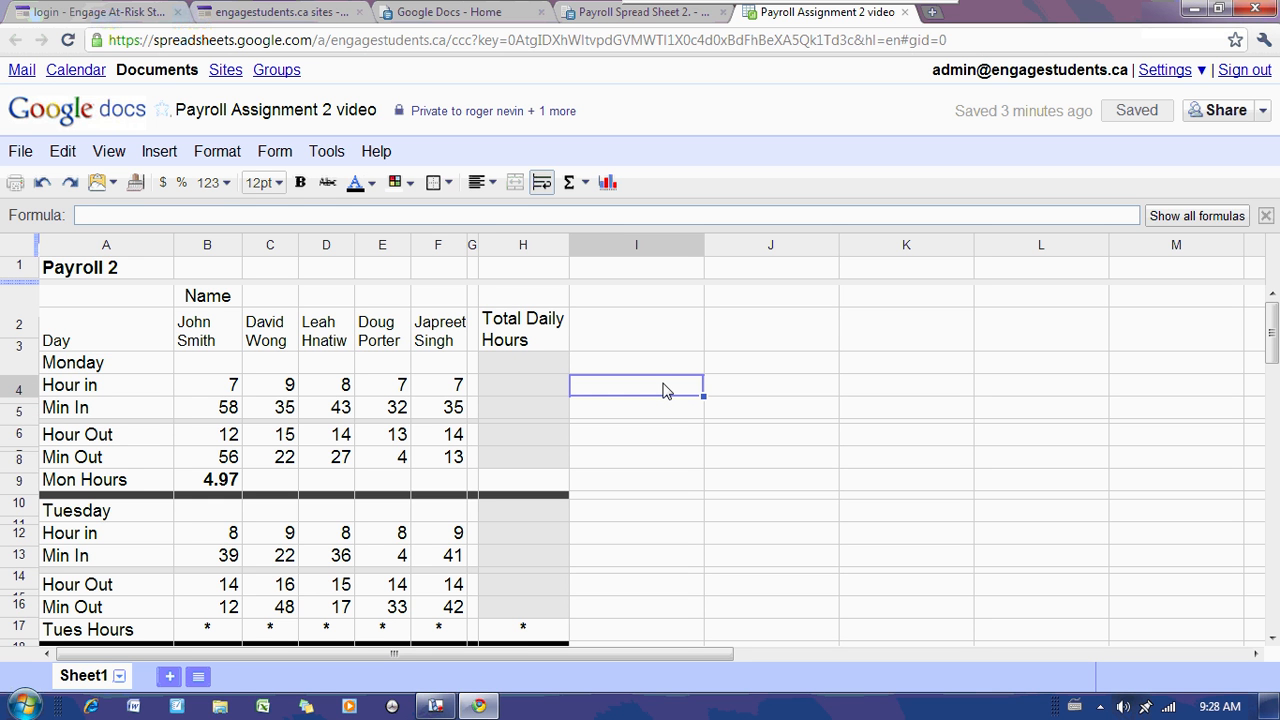
type("7")
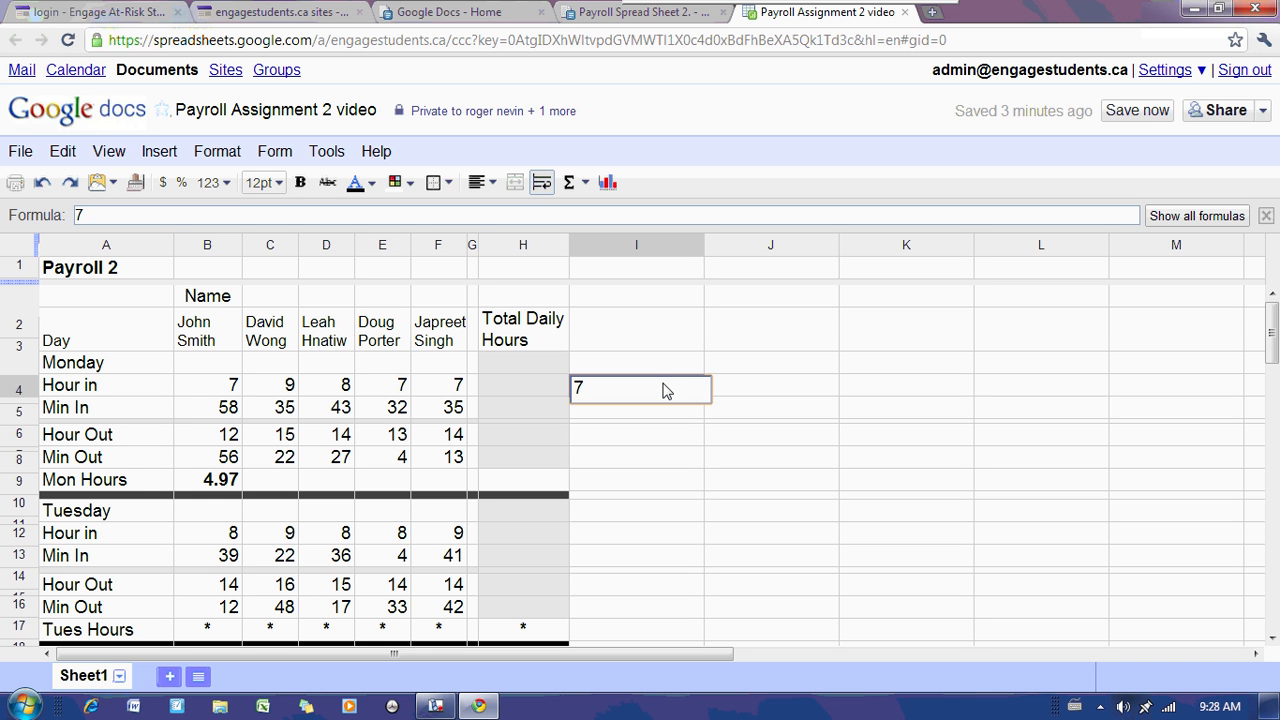
key("Return")
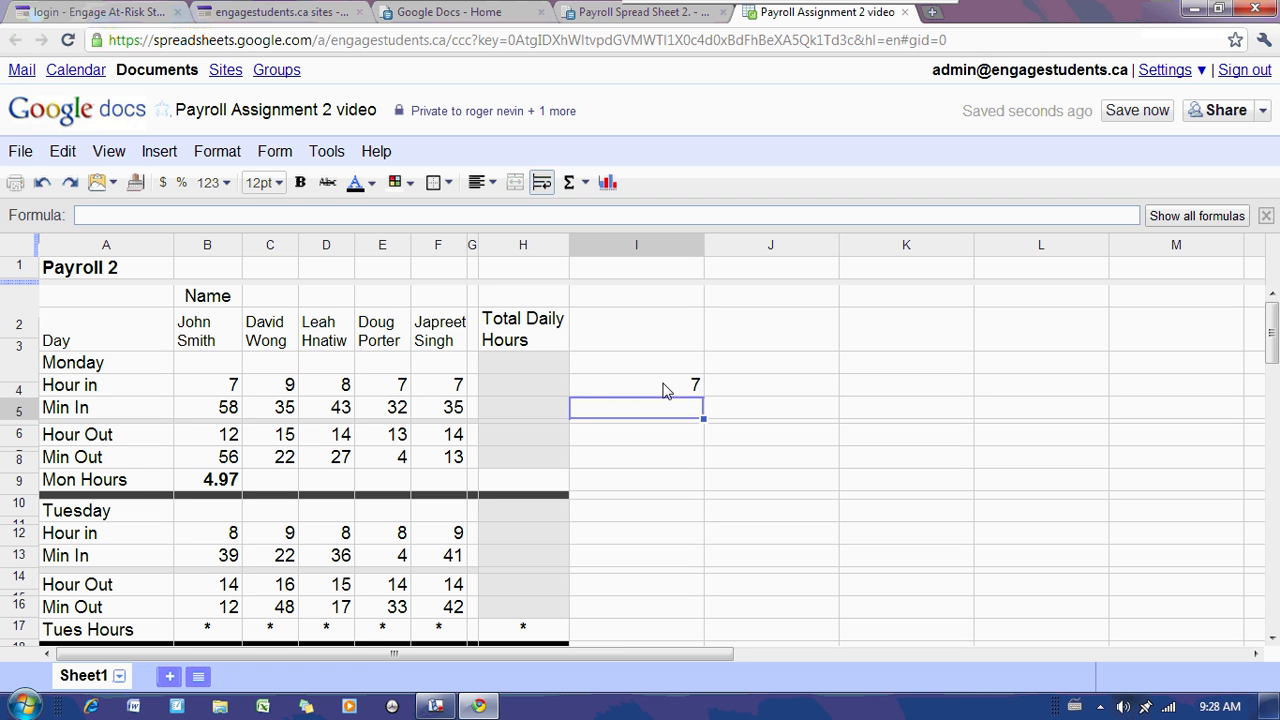
type("58")
key("Return")
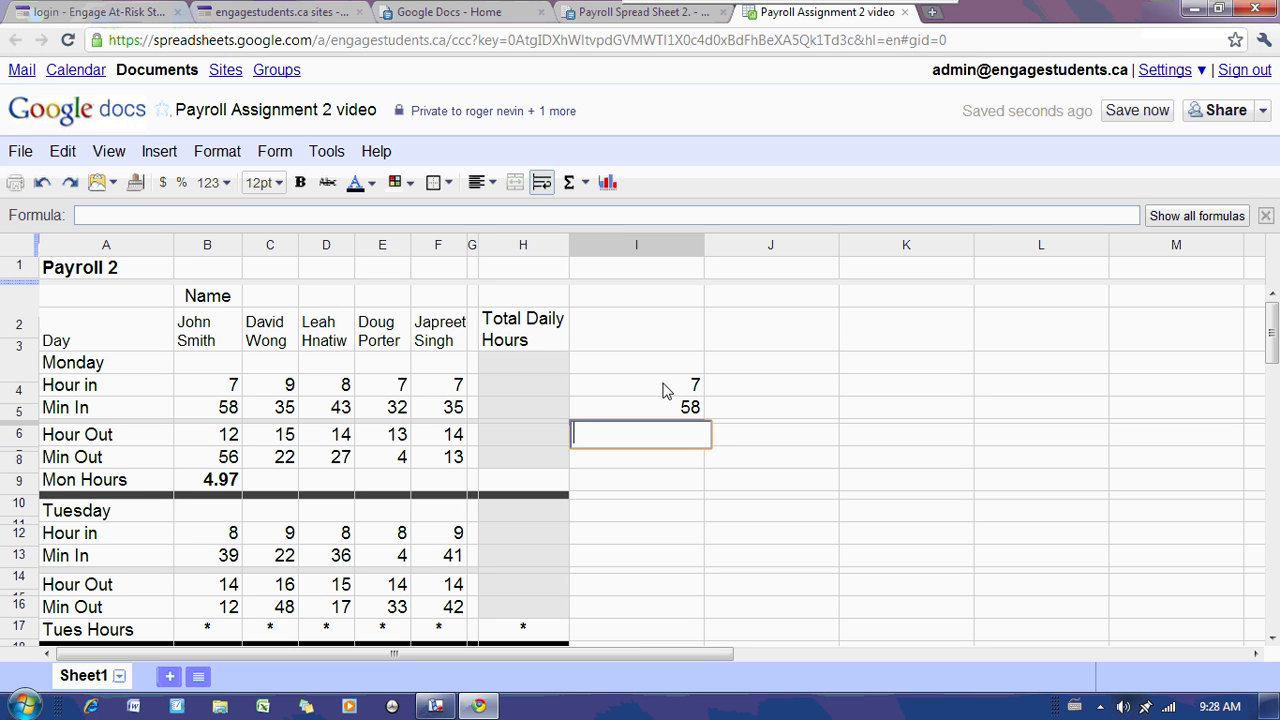
type("12")
key("Return")
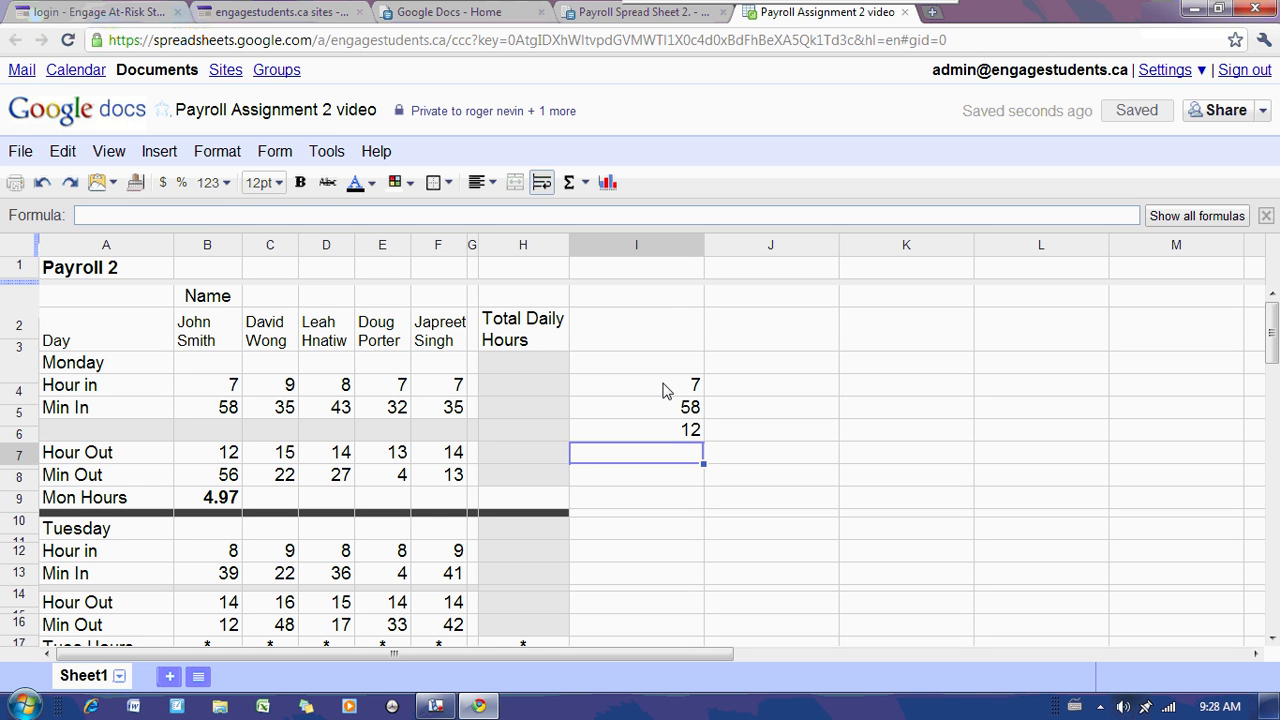
type("56")
key("Return")
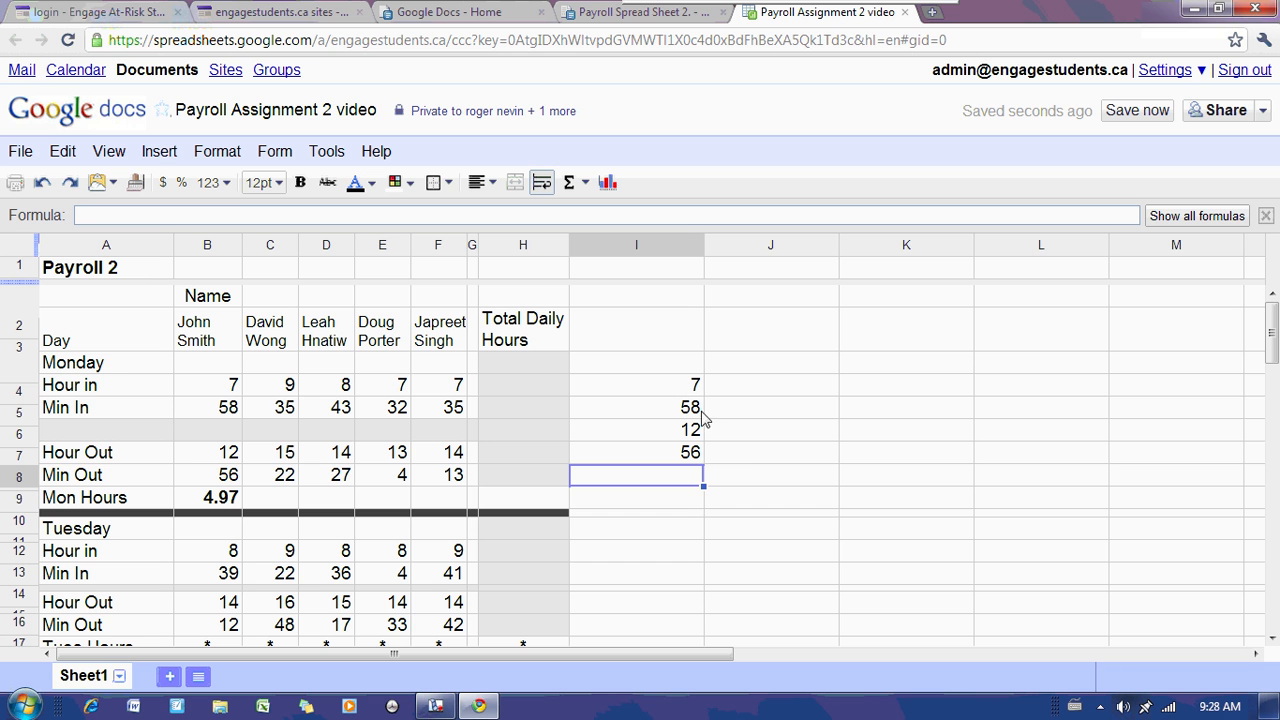
Step: Calculate the sample hours worked in column J beside the 56 with the formula =(I7+I8/60)-(I5+I6/60)
left_click(752, 464)
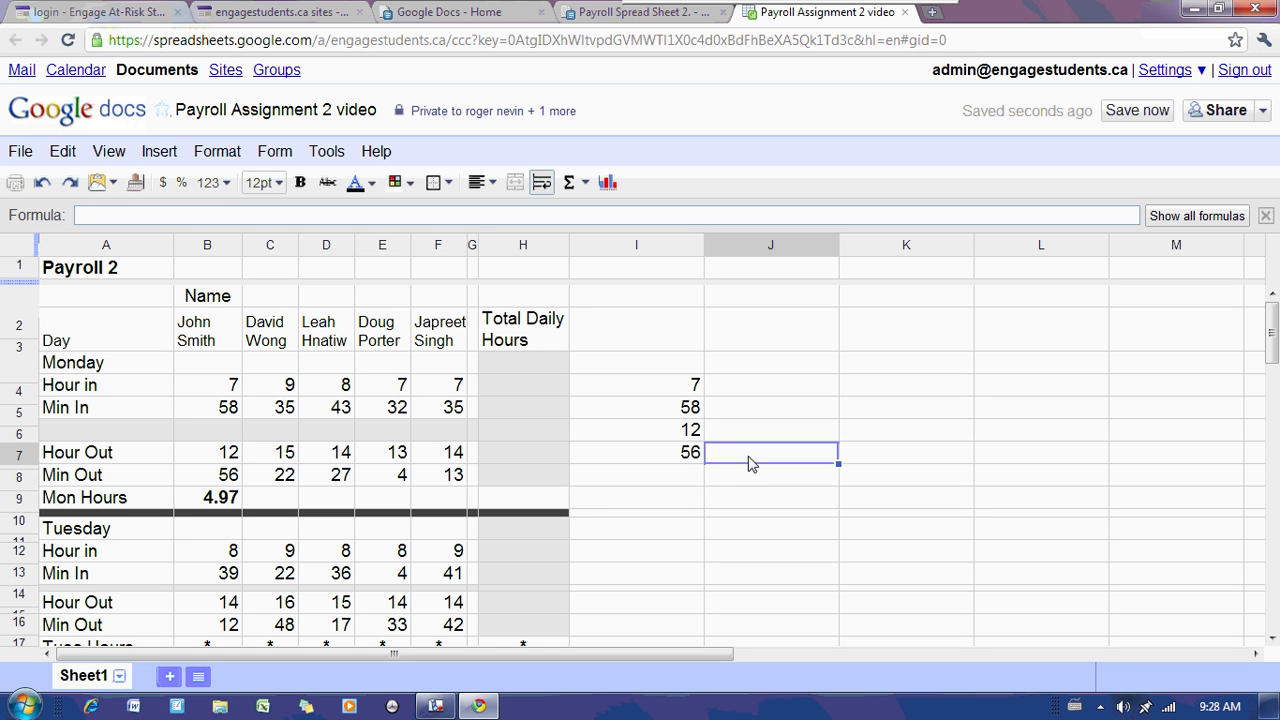
type("=")
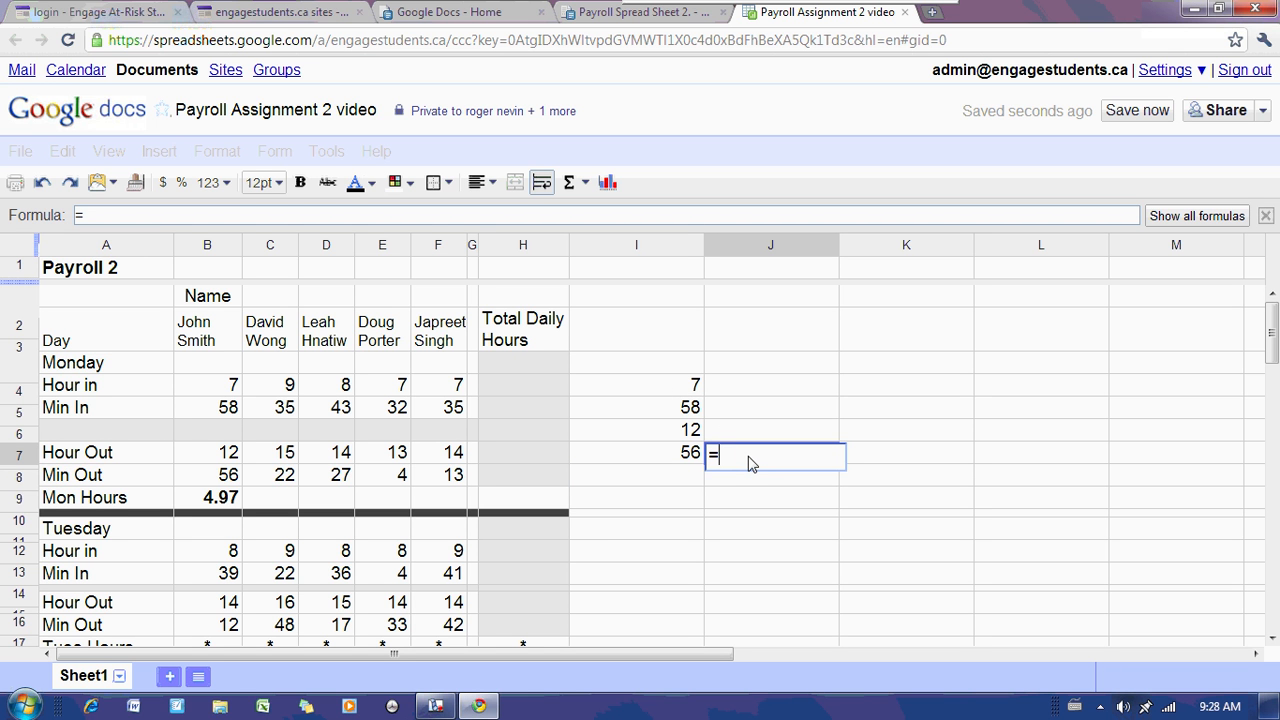
type("(")
left_click(690, 432)
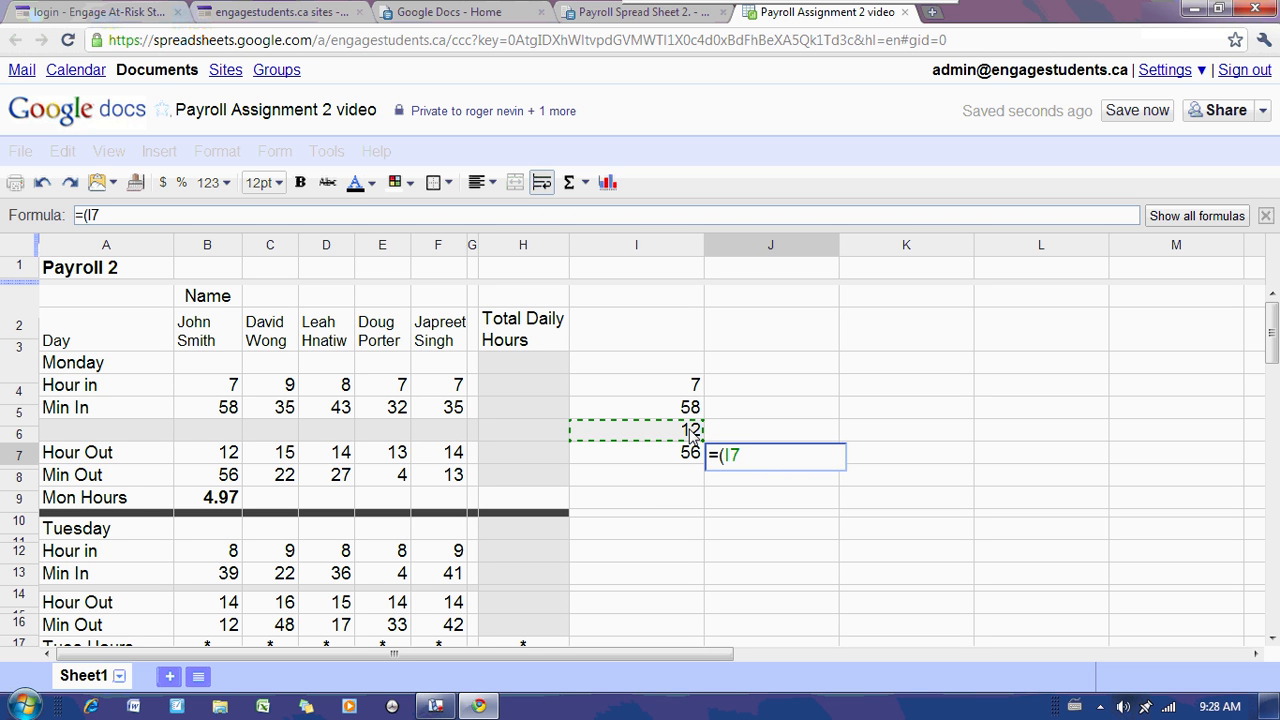
type("+")
left_click(690, 456)
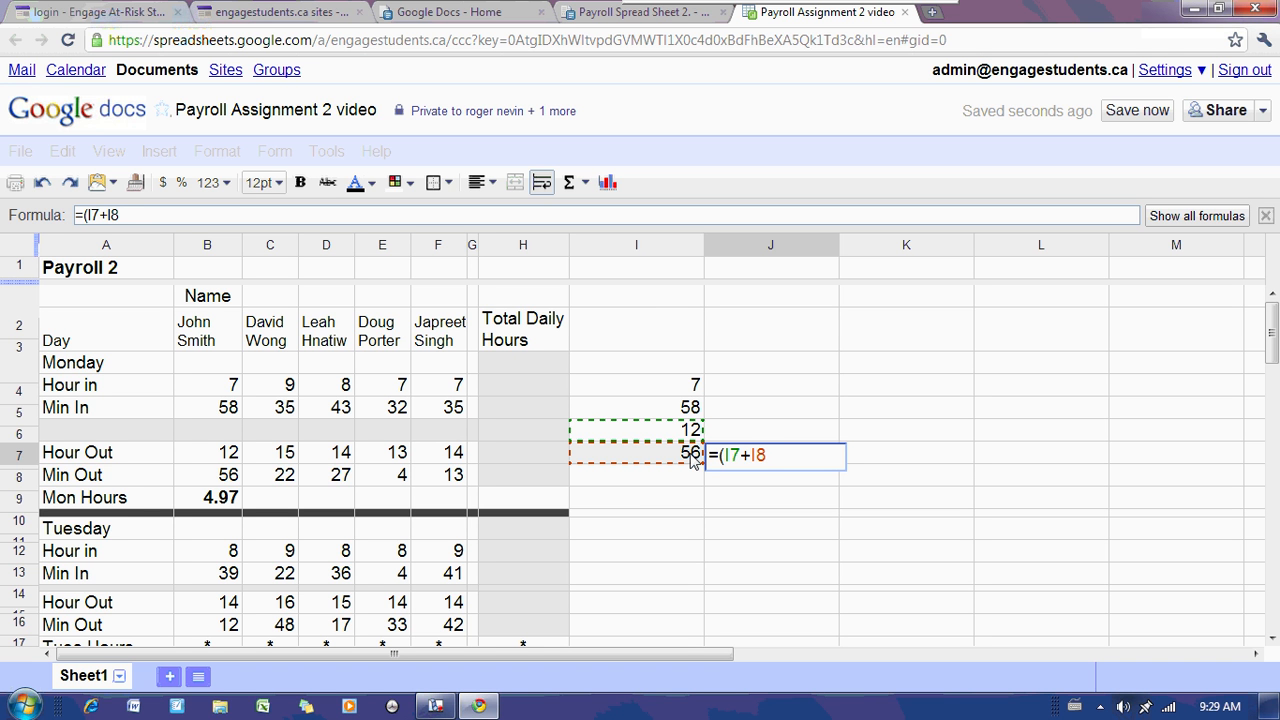
type("/")
type("60)-(")
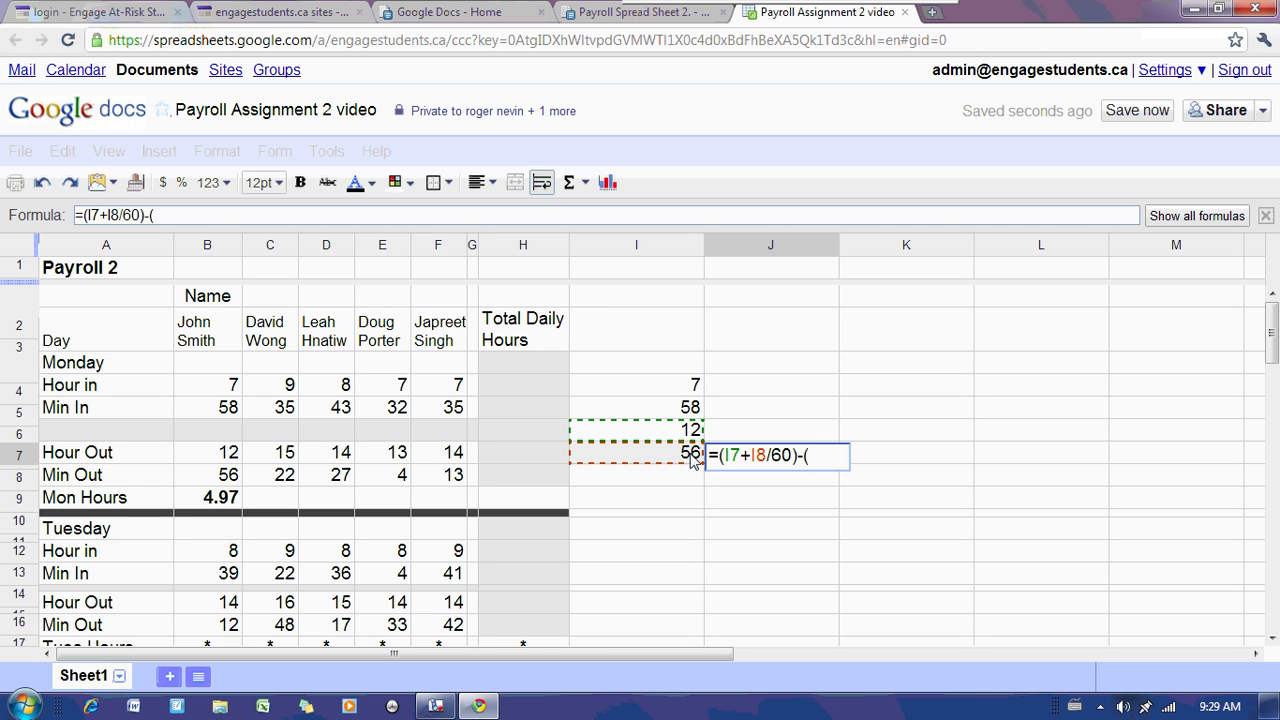
left_click(695, 387)
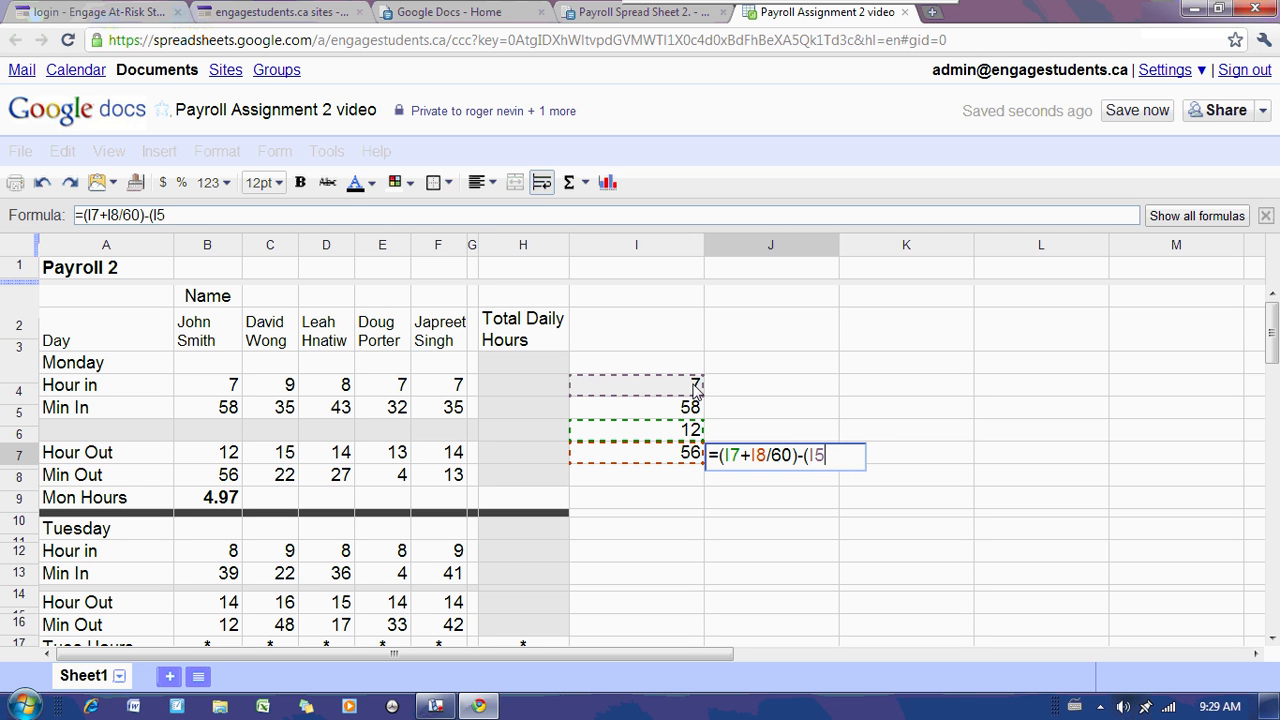
type("+")
left_click(693, 410)
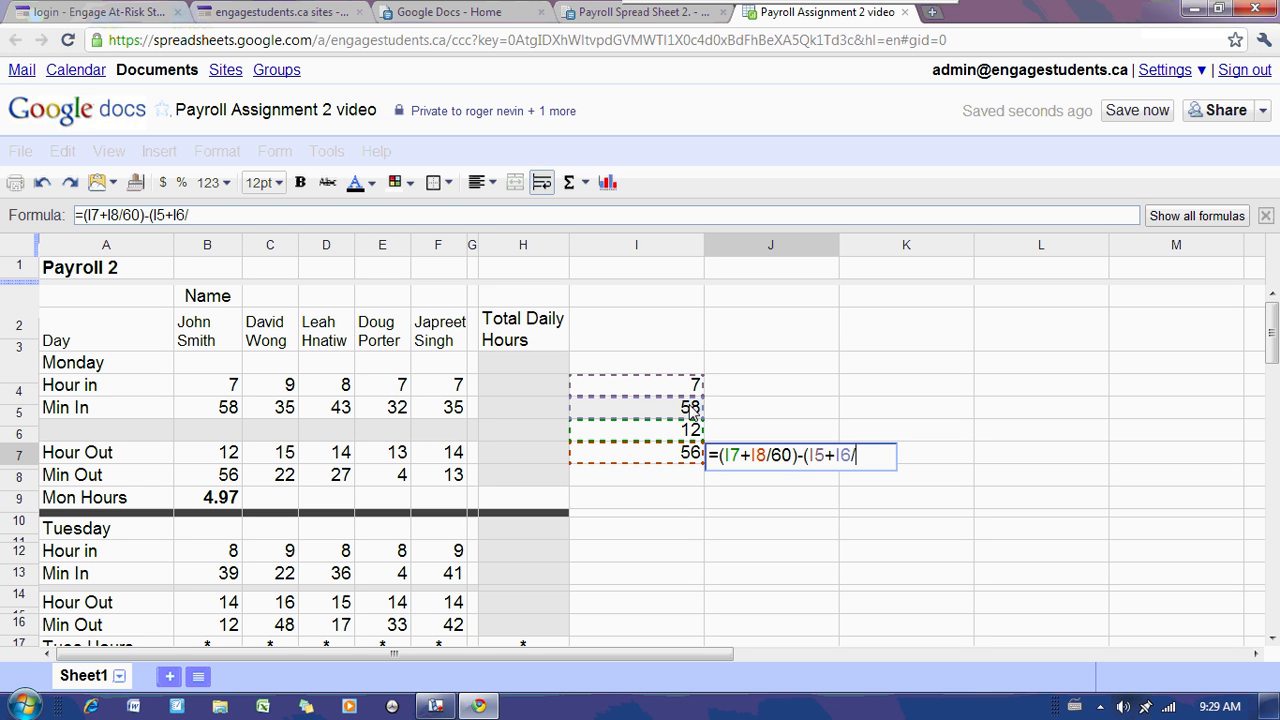
type("60)")
key("Return")
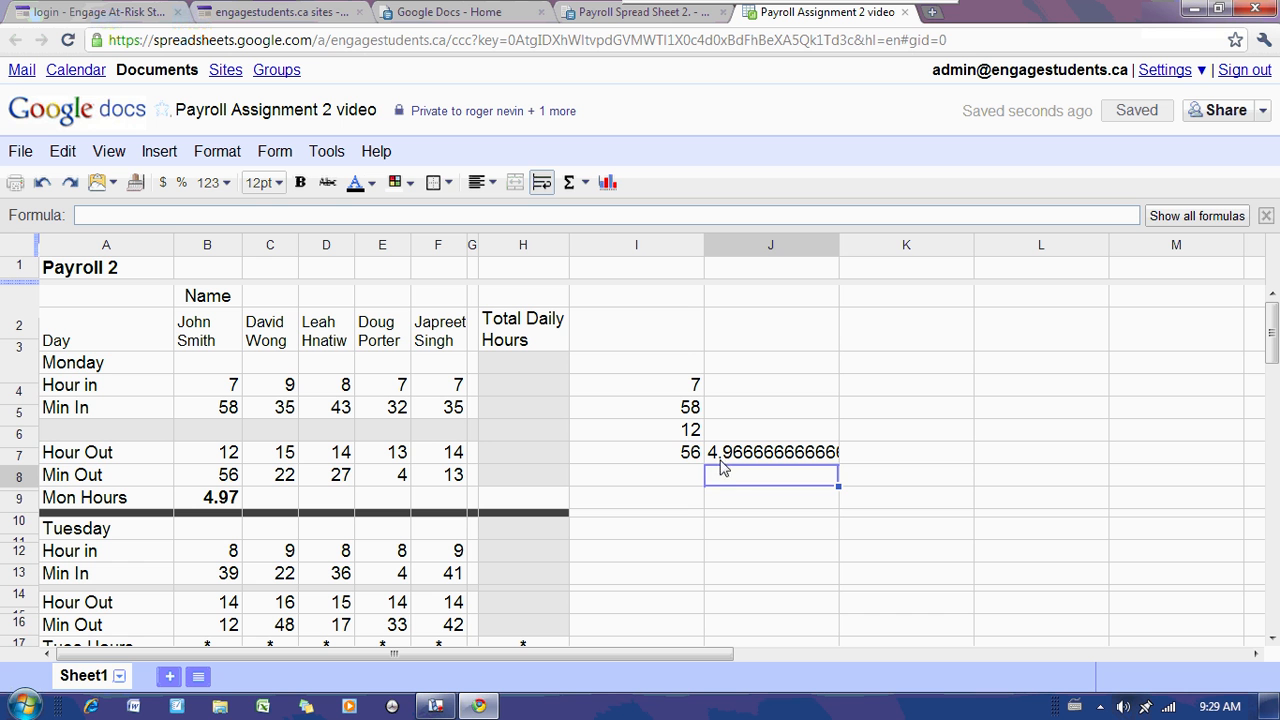
Step: Format the sample hours result in column J as a number with 2 decimals
left_click(725, 457)
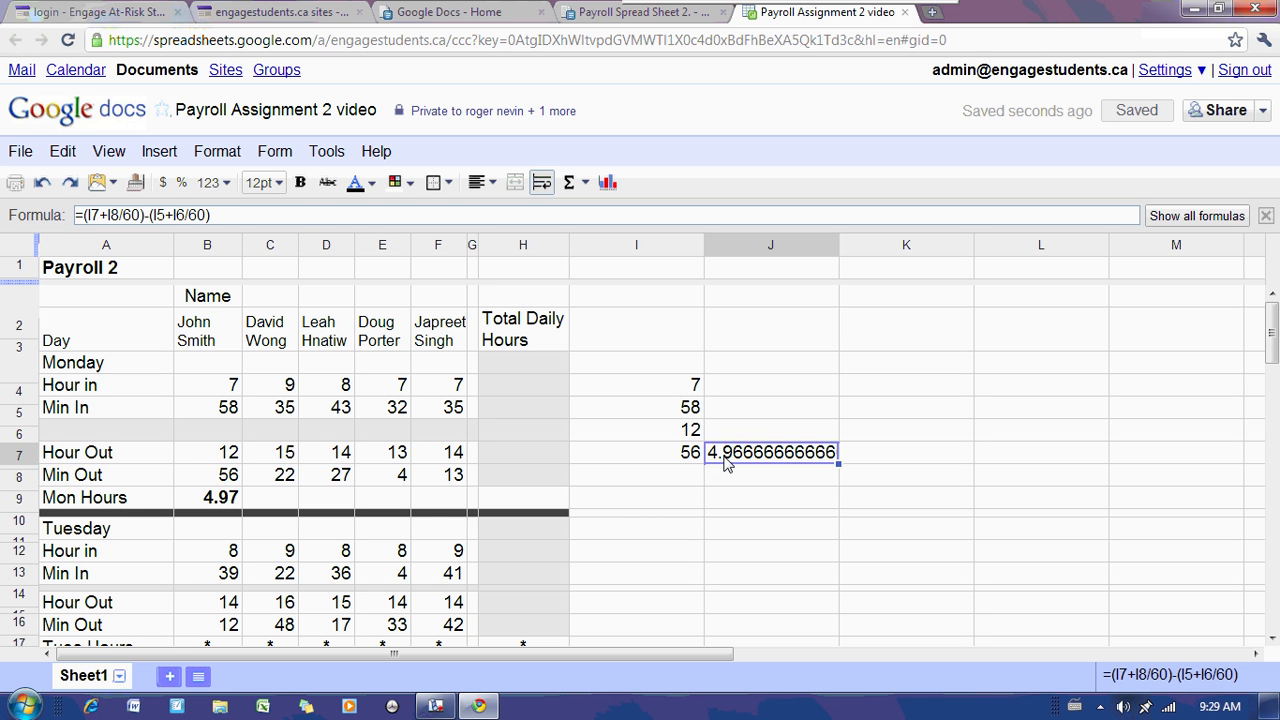
left_click(214, 183)
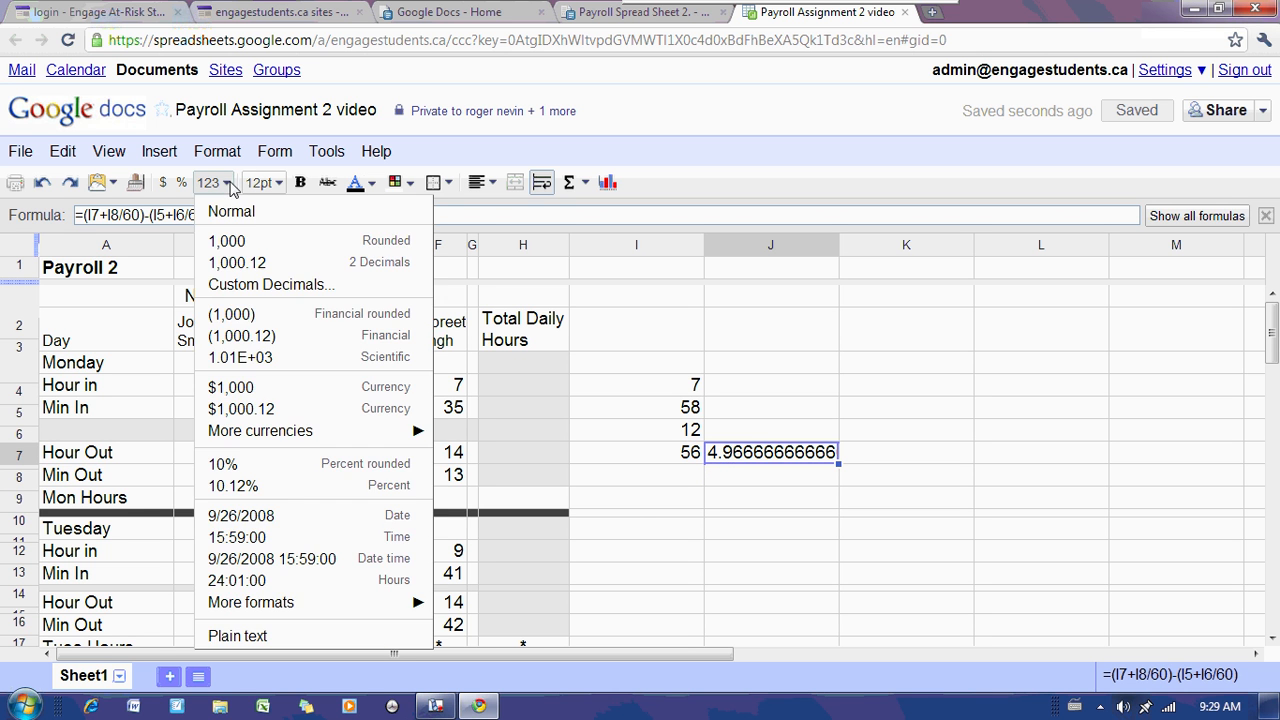
left_click(230, 265)
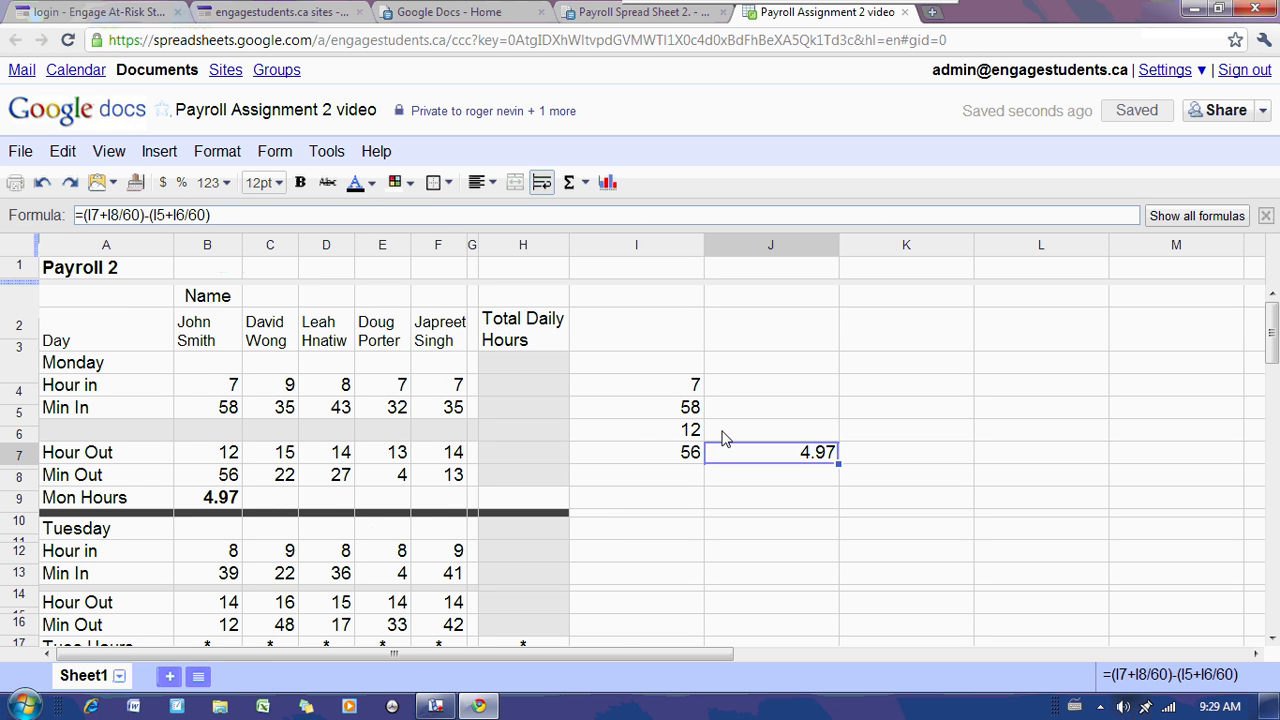
Step: Calculate the Mon Hours in column C with the formula =(C8+C9/60)-(C5+C6/60)
left_click(283, 497)
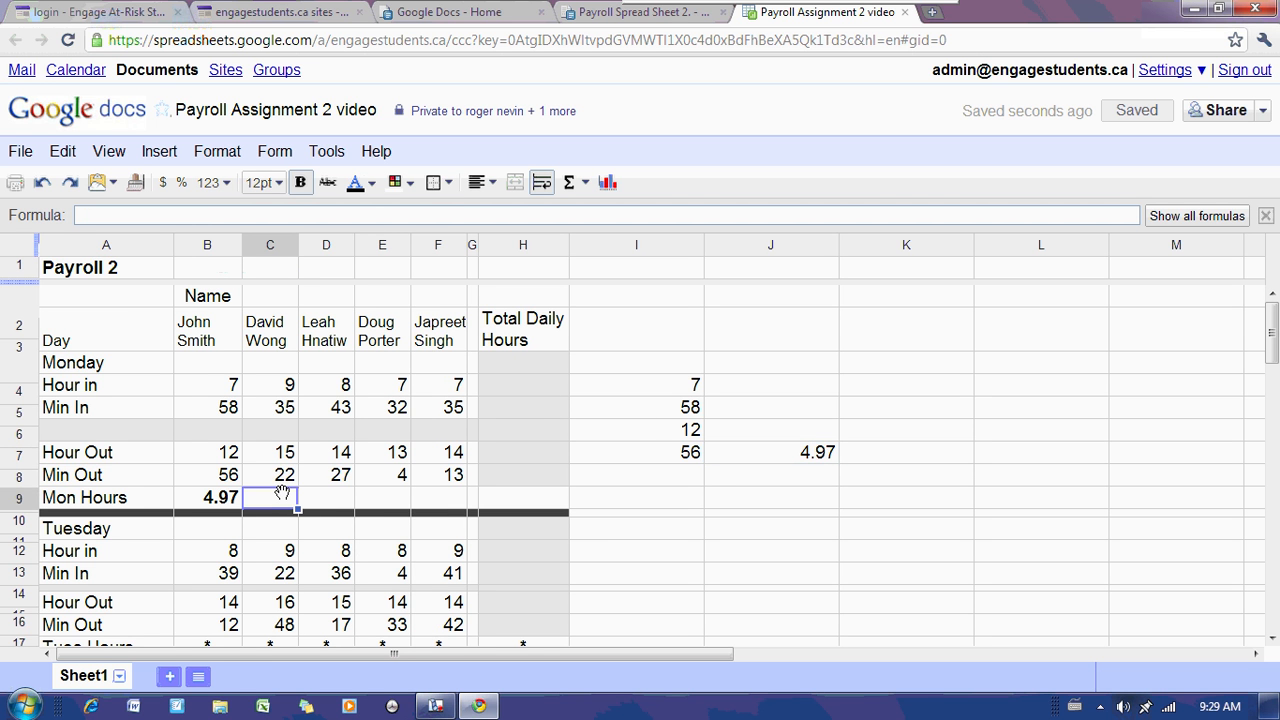
type("=(")
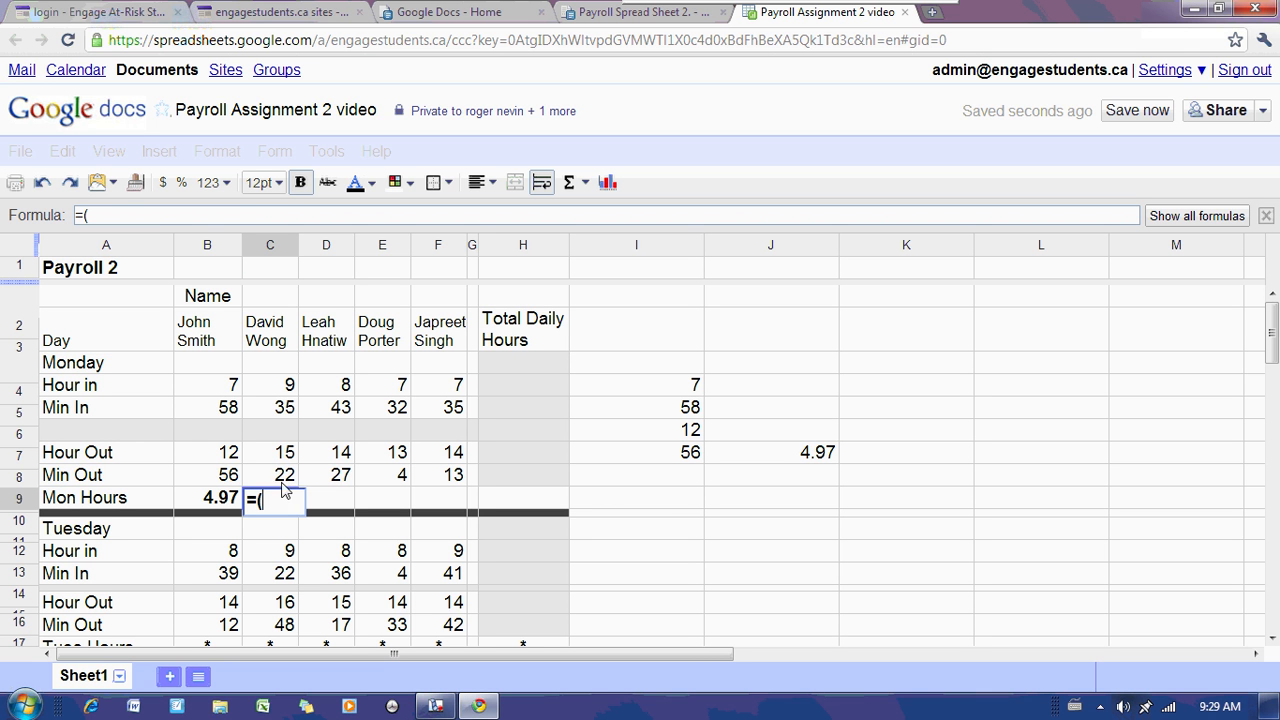
left_click(283, 457)
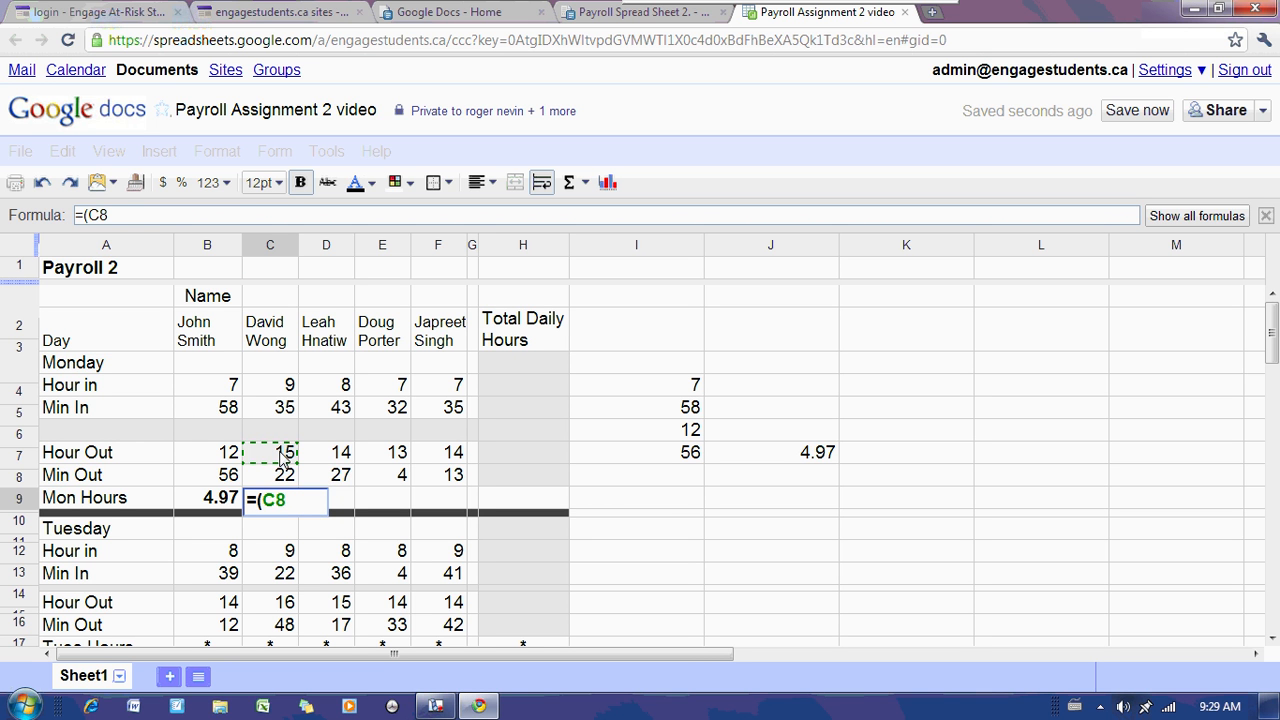
type("+")
left_click(283, 475)
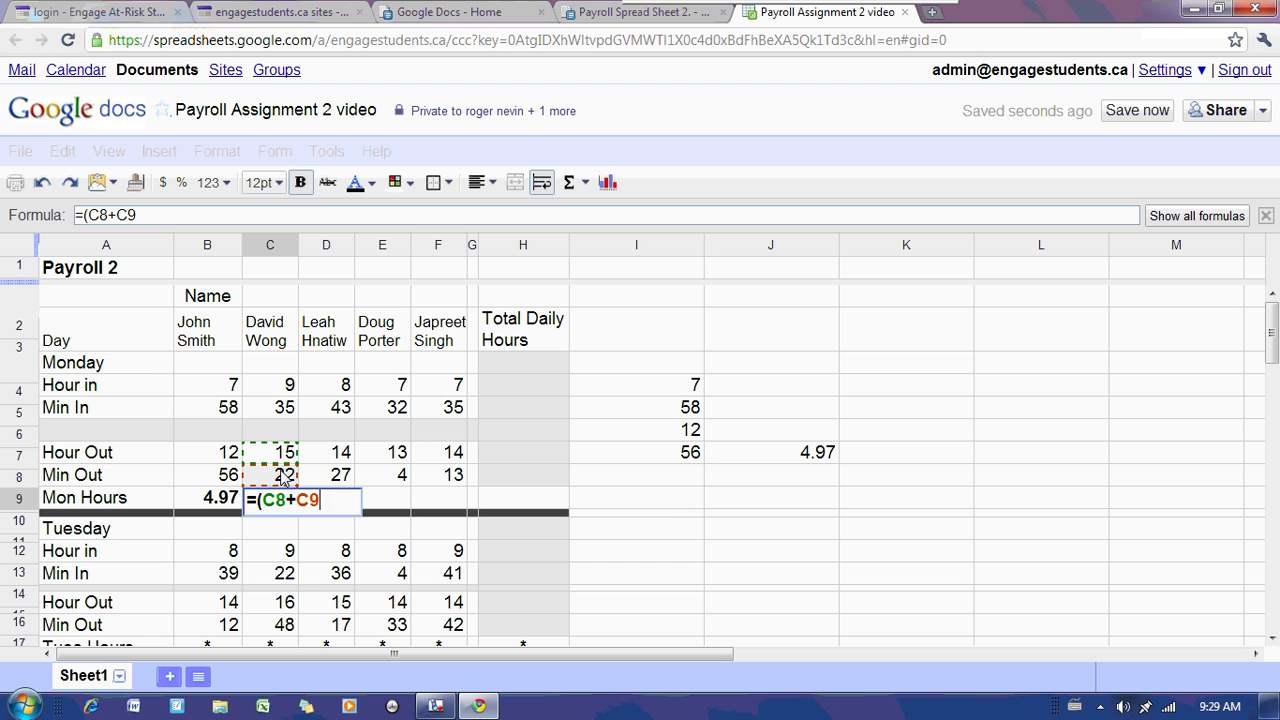
type("/60)-(")
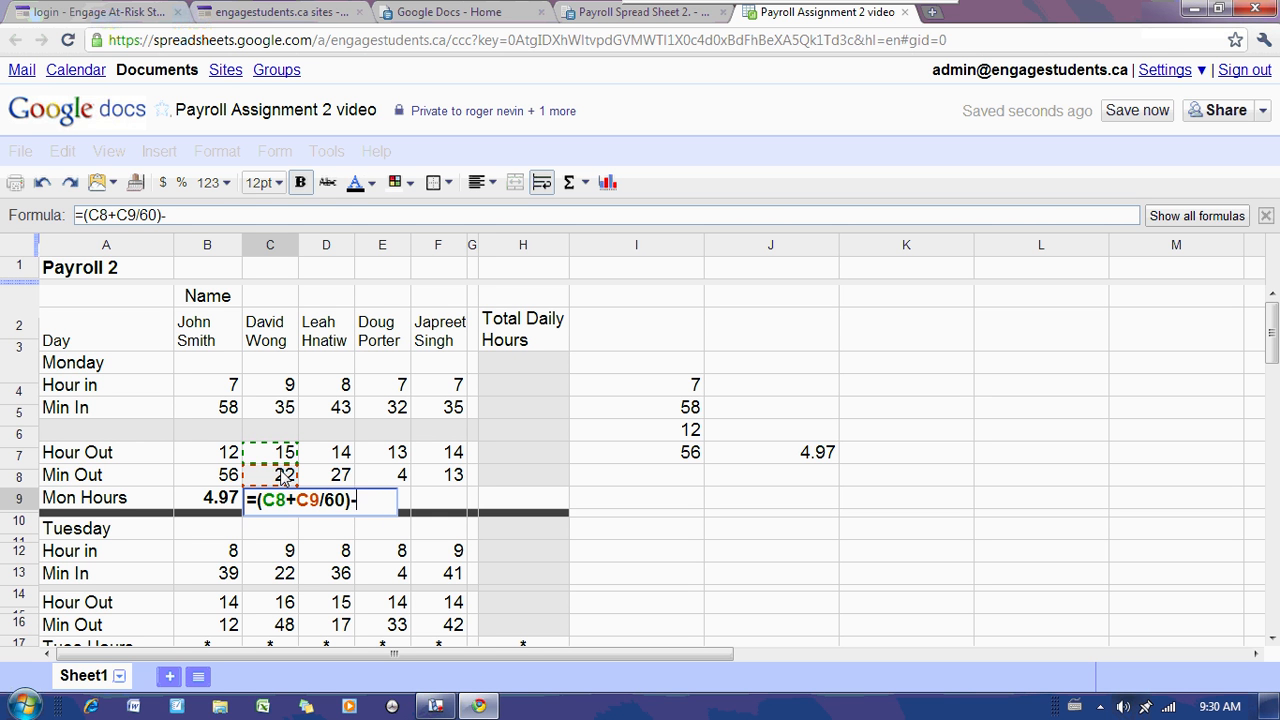
left_click(268, 388)
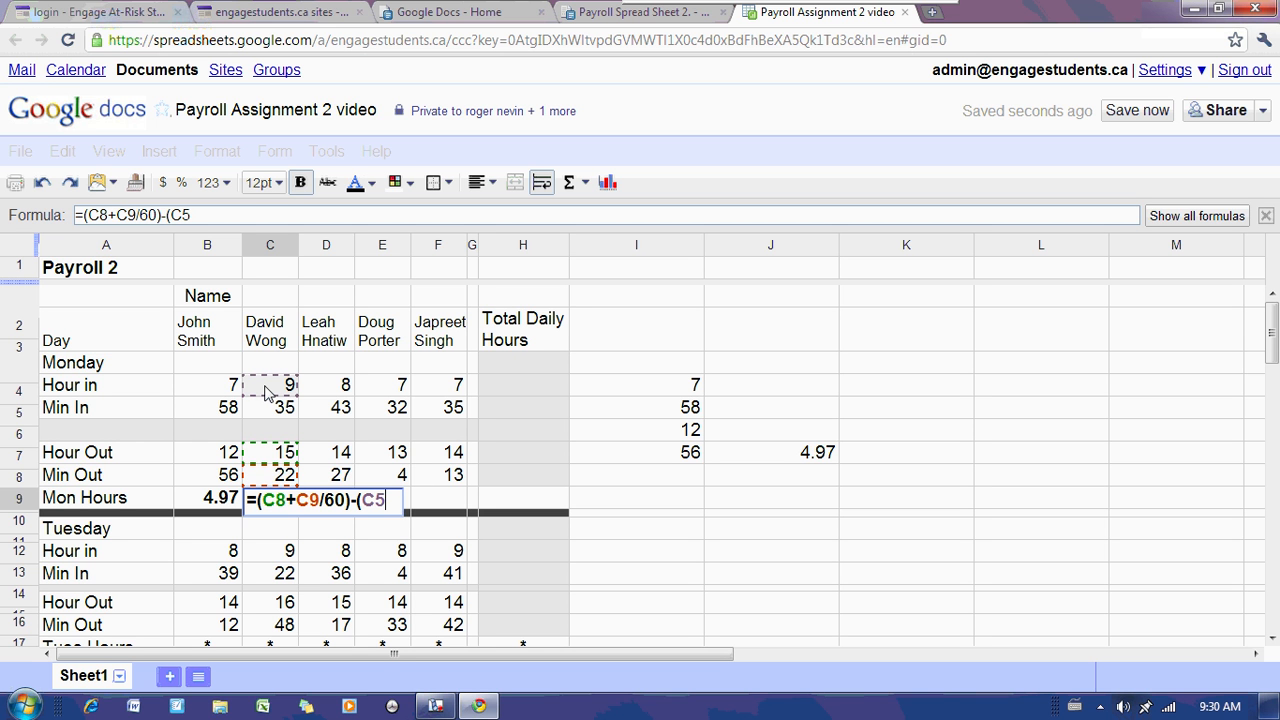
type("+")
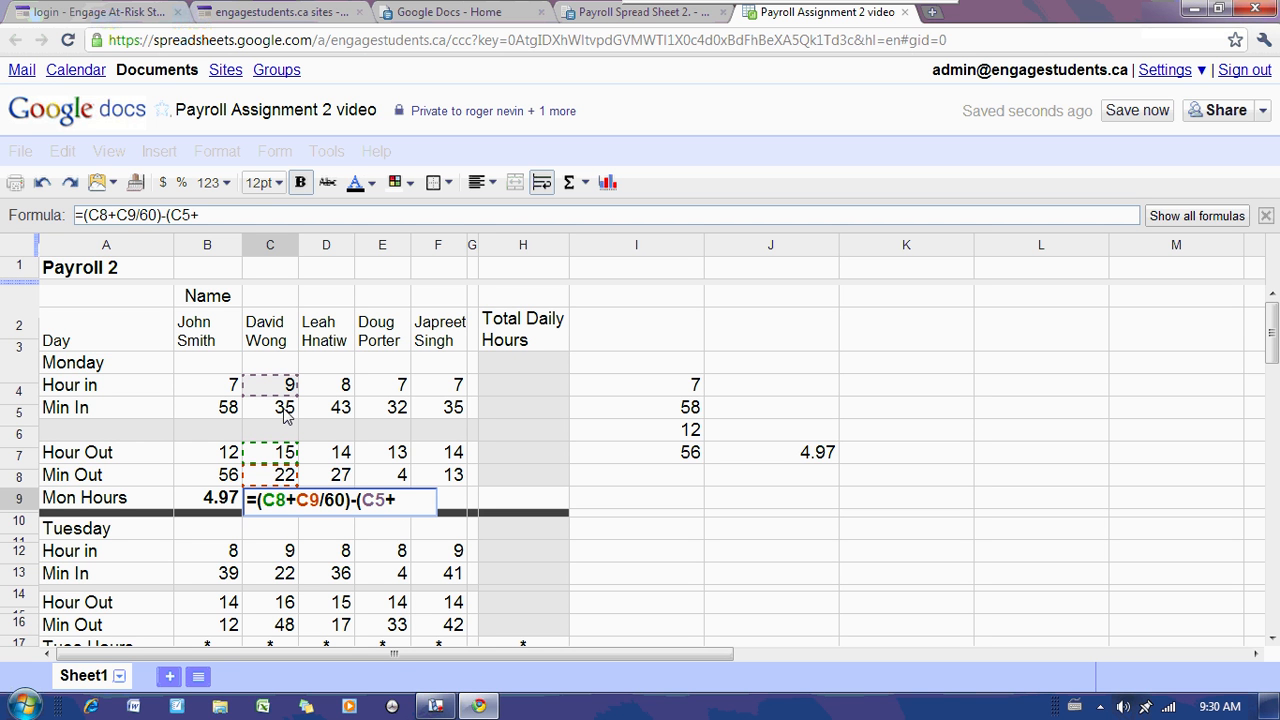
left_click(284, 412)
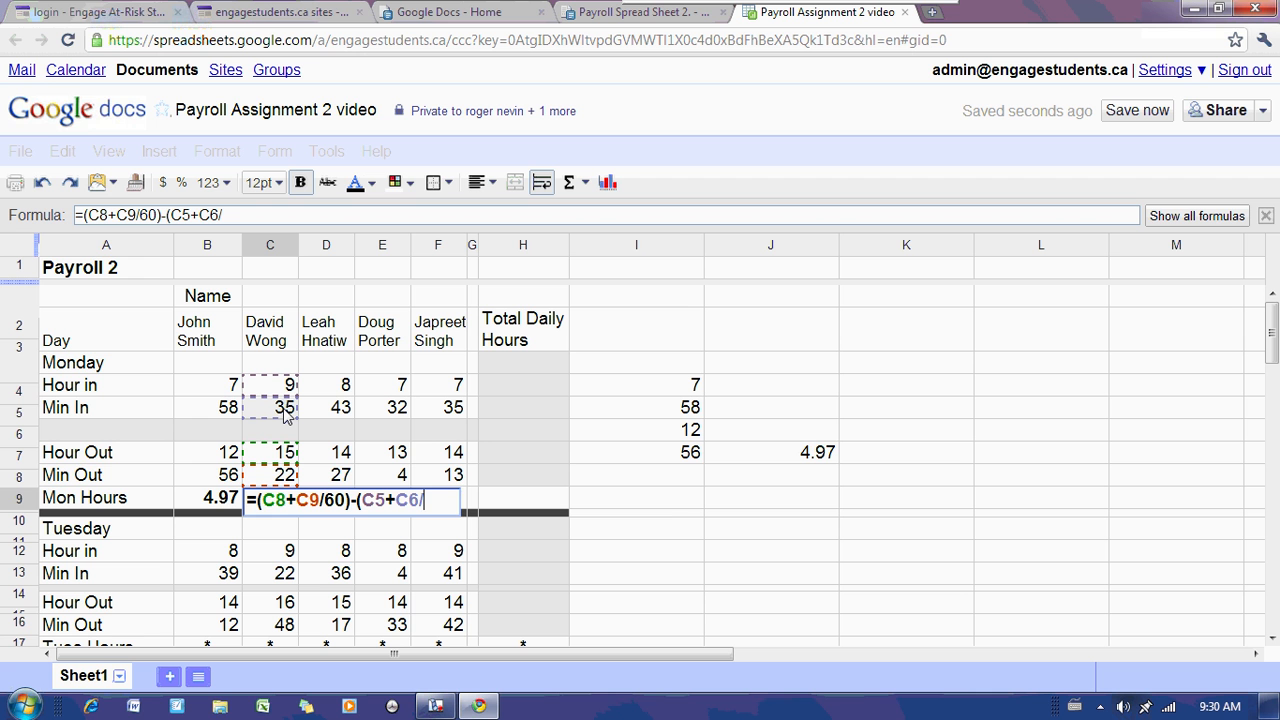
type("60")
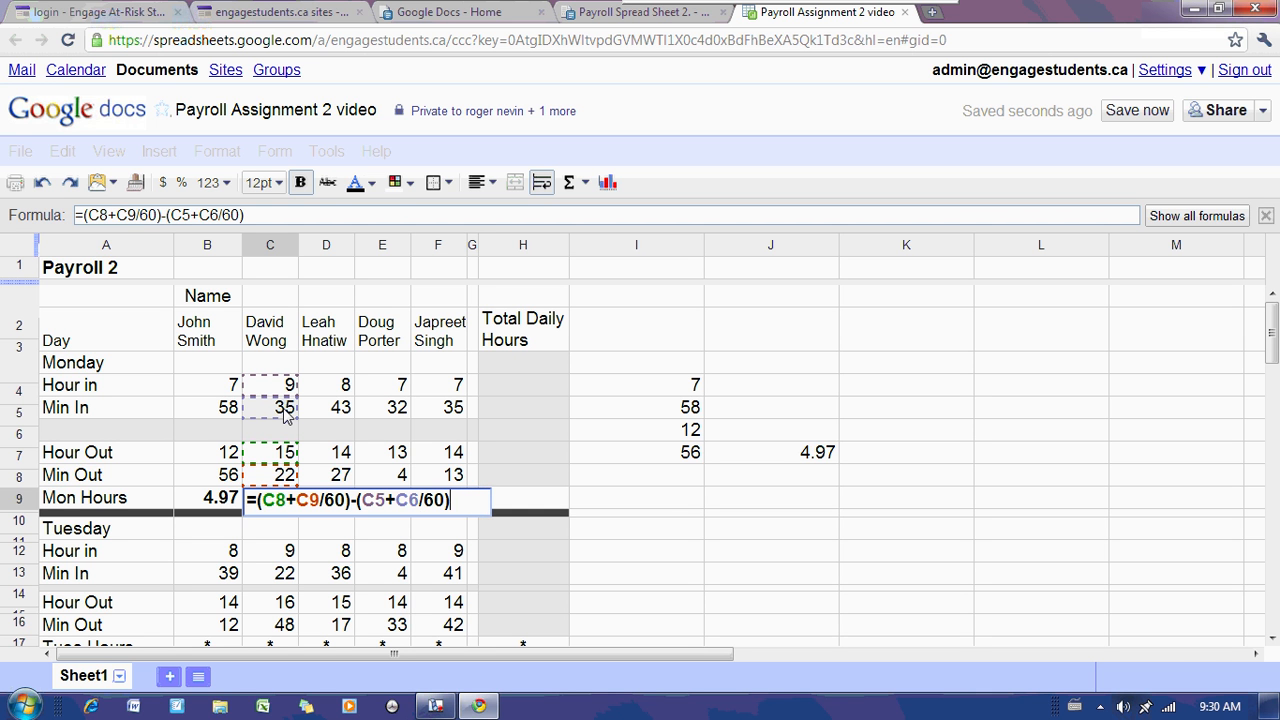
type(")")
key("Return")
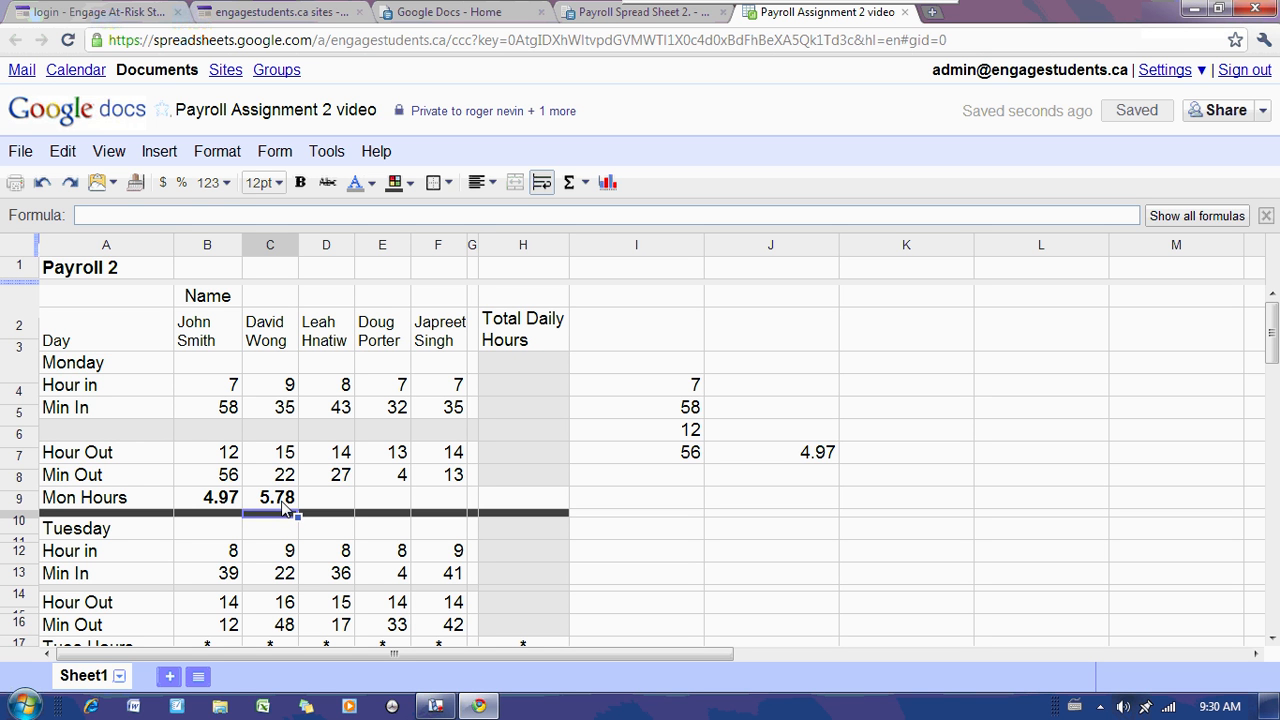
Step: Fill the Mon Hours formula from column B across to column F
left_click(232, 500)
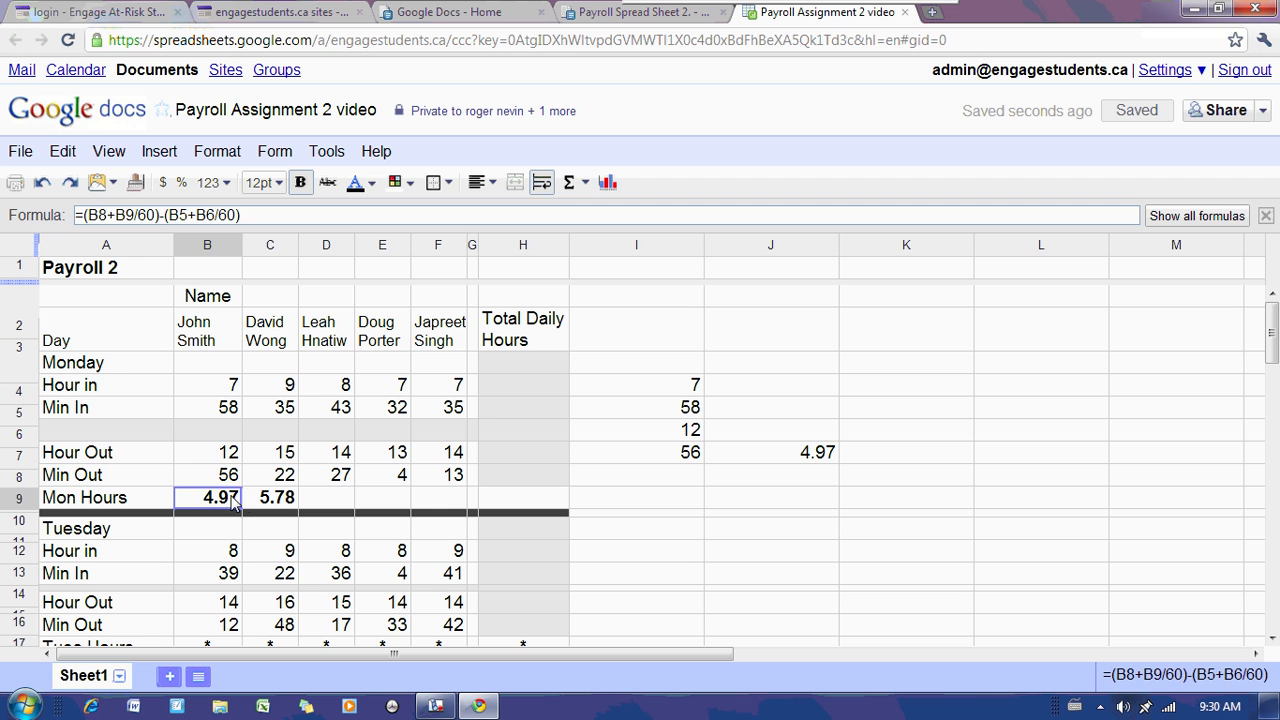
left_click_drag(232, 500, 432, 499)
key("ctrl+r")
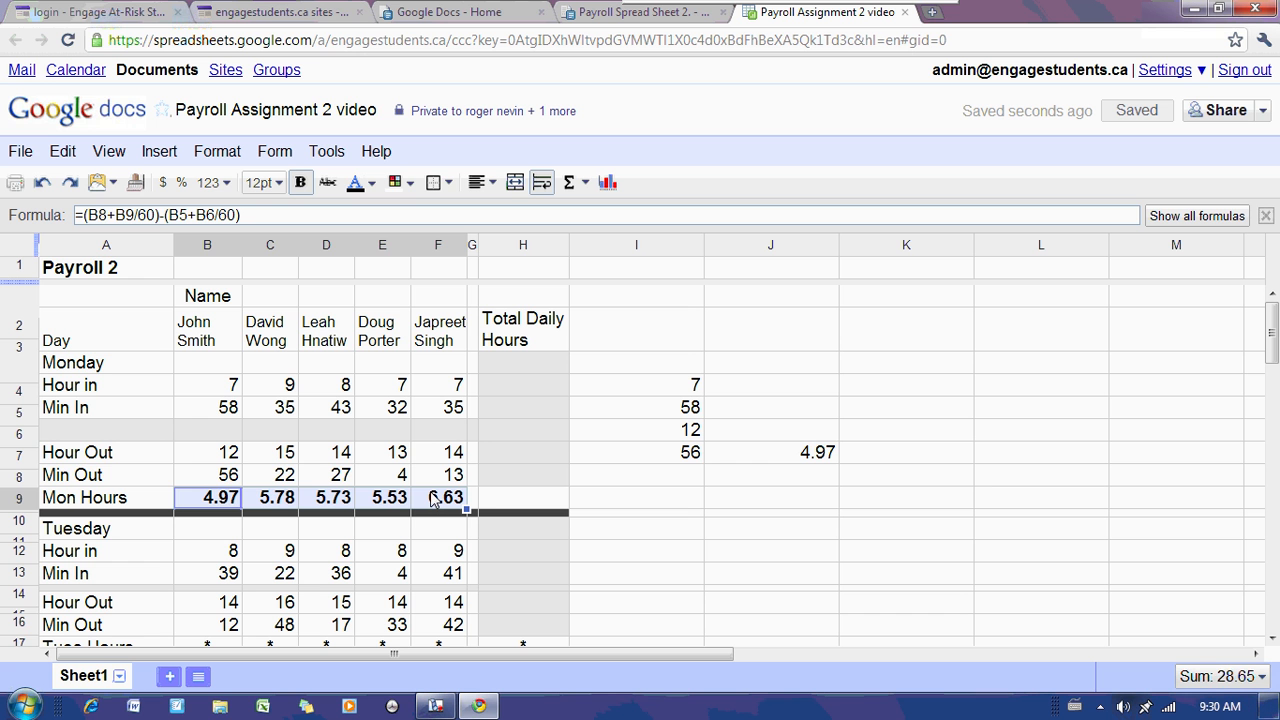
Step: Total Monday's hours in the Total Daily Hours column with the formula =sum(B10:F10)
left_click(494, 500)
type("=")
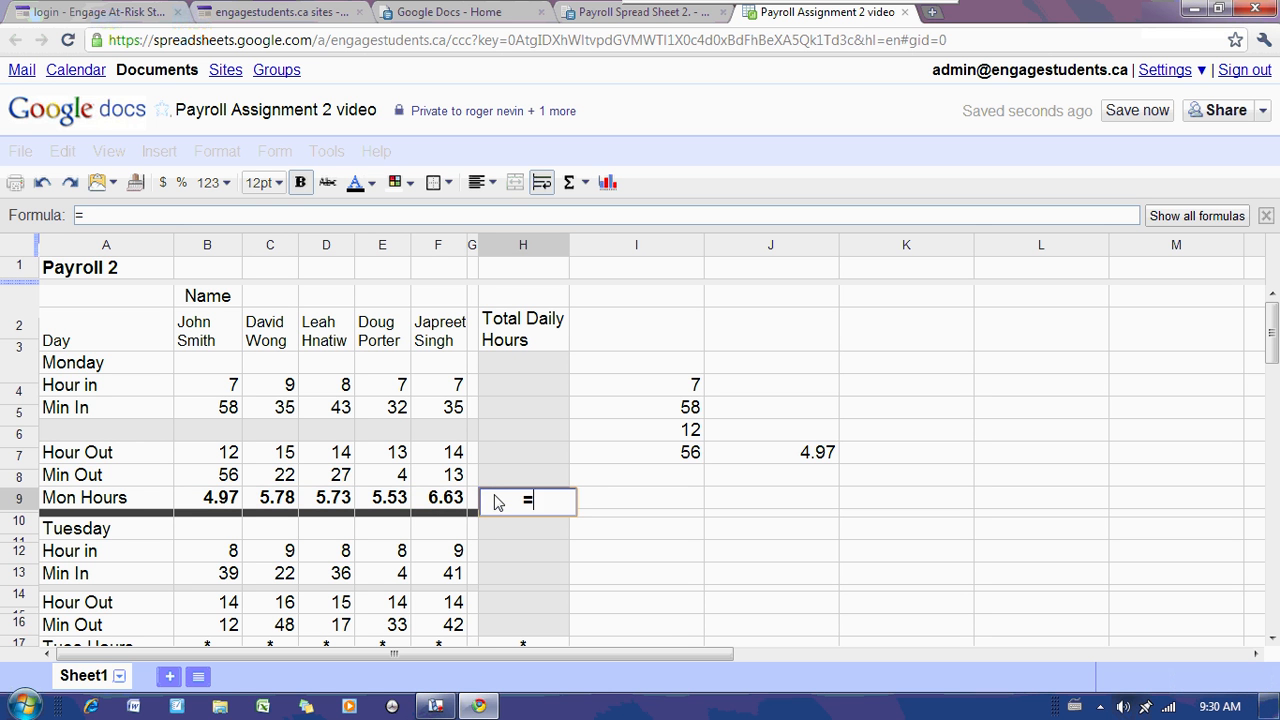
type("sum(")
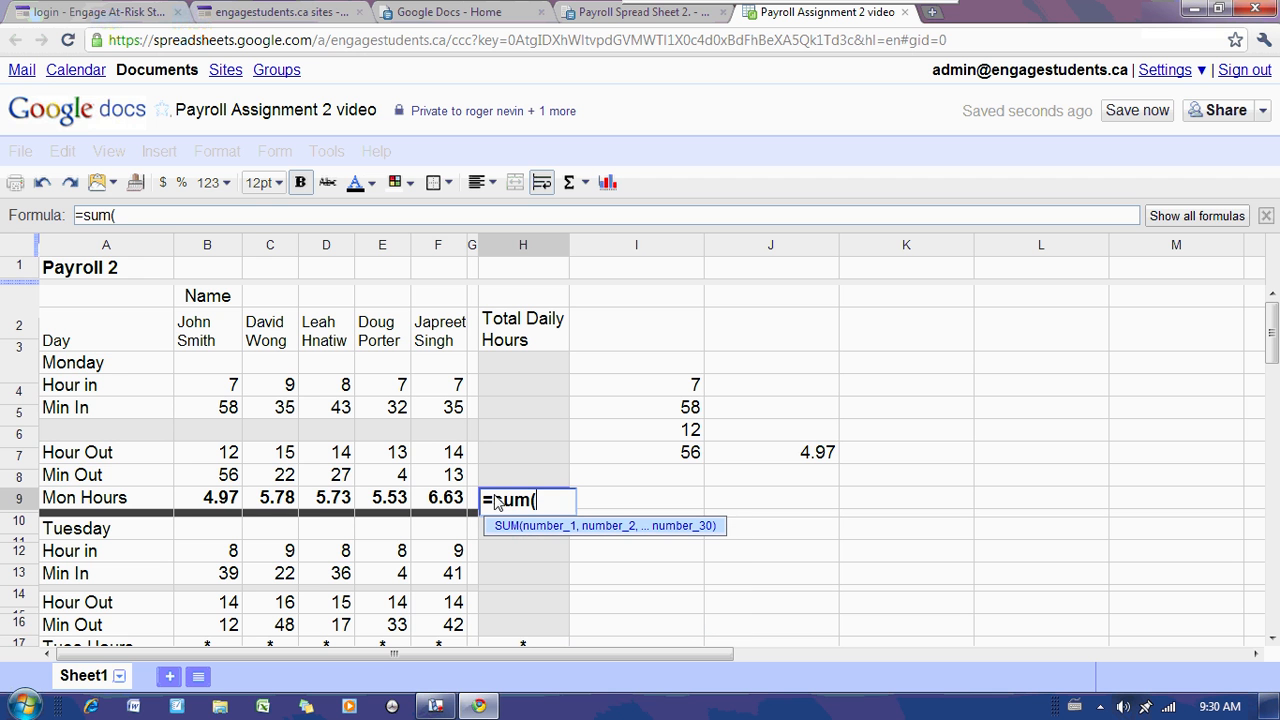
left_click_drag(229, 497, 458, 497)
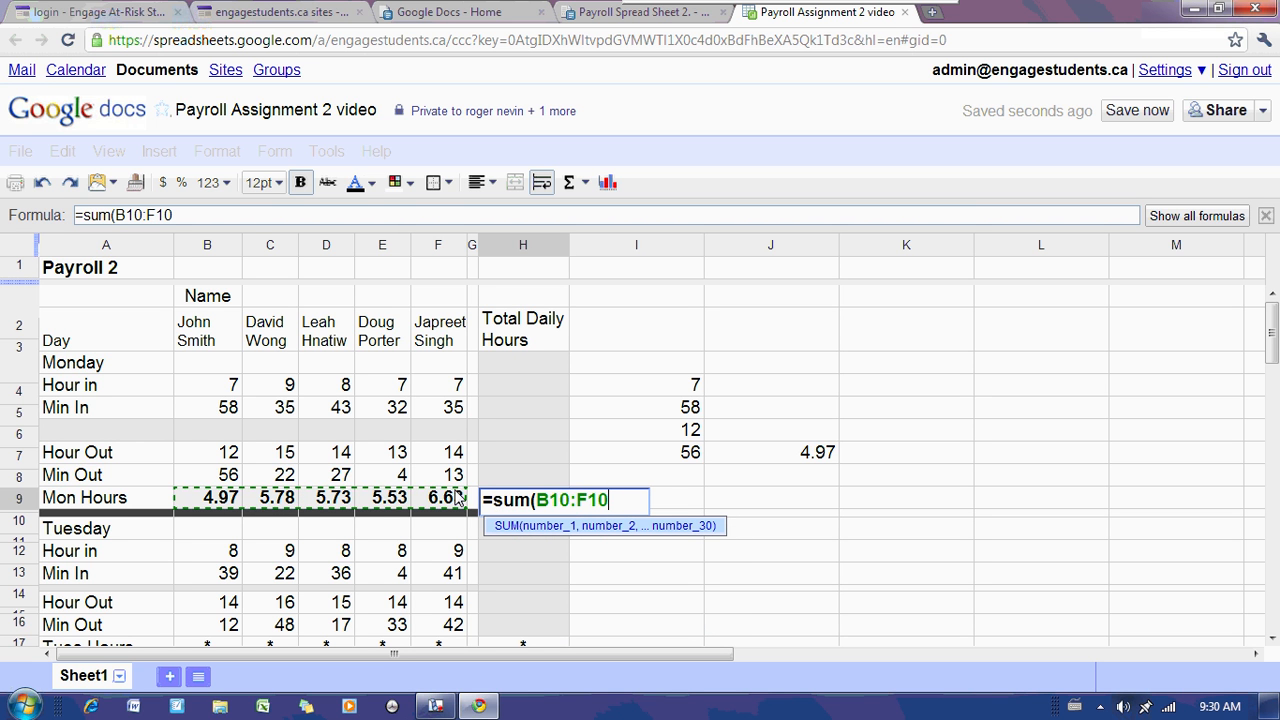
type(")")
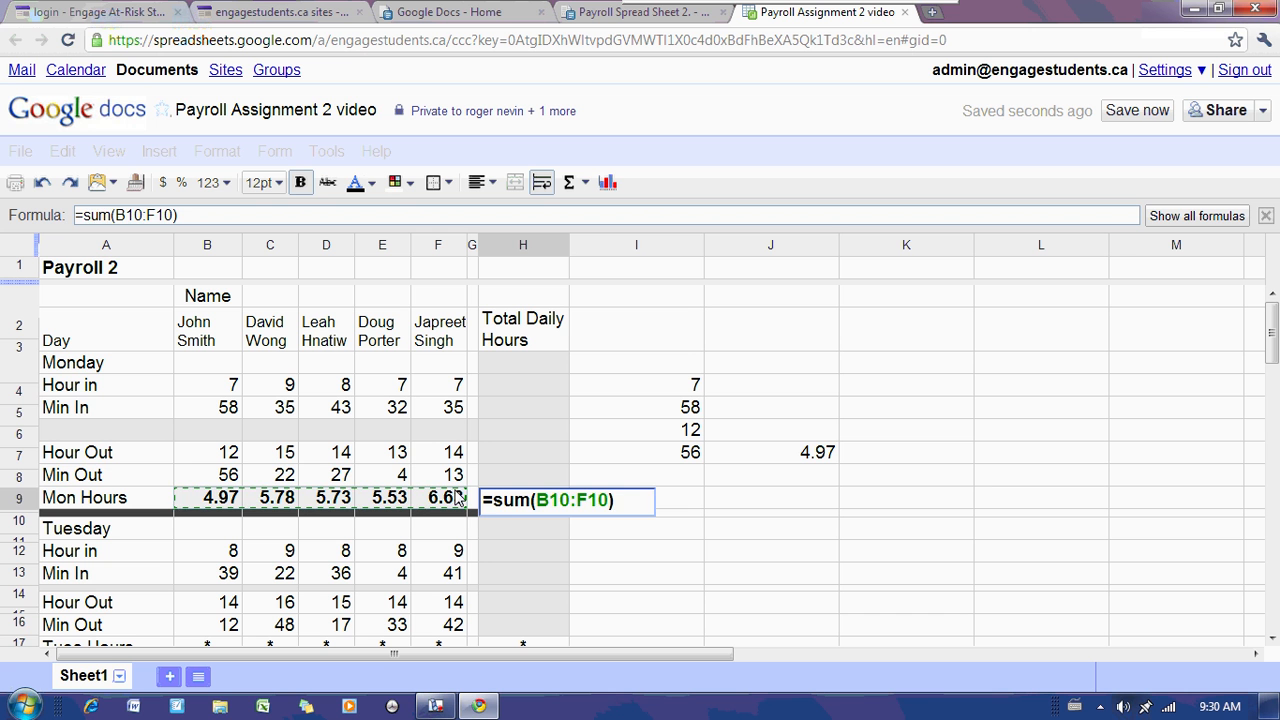
key("Return")
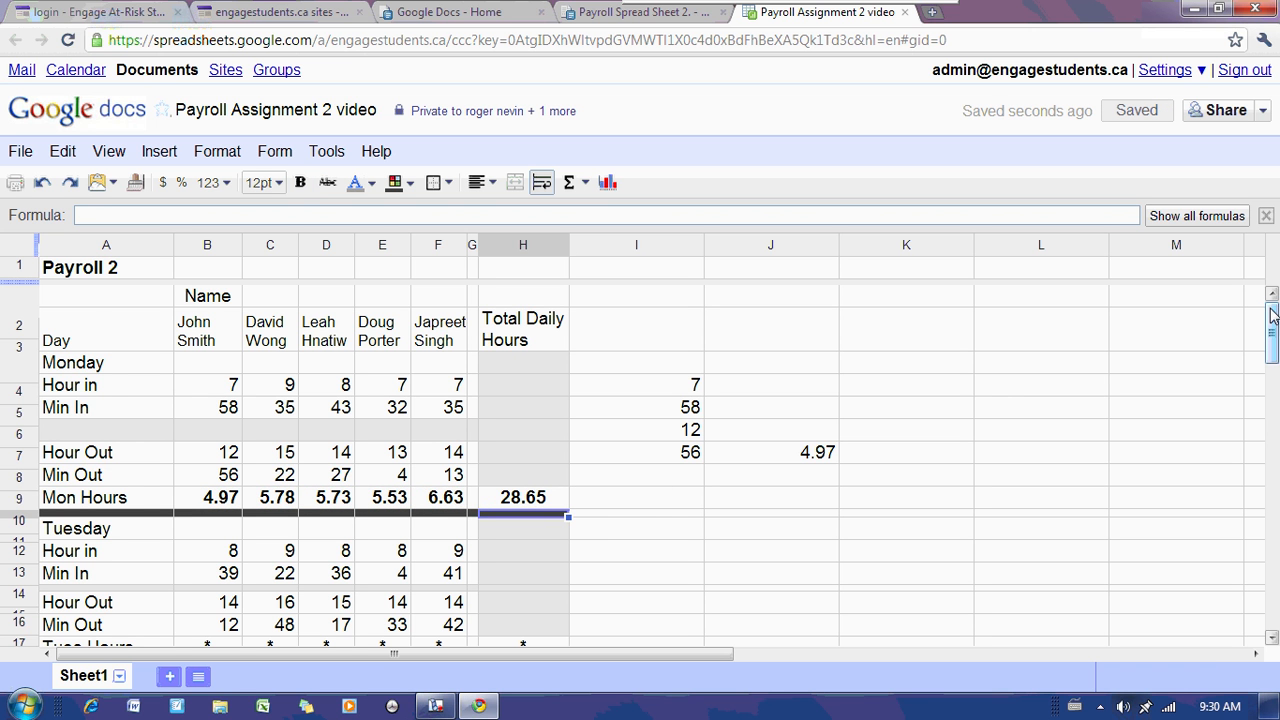
Step: Right-align Monday's Total Daily Hours value and format it as a number with 2 decimals
scroll(1273, 320, "down", 2)
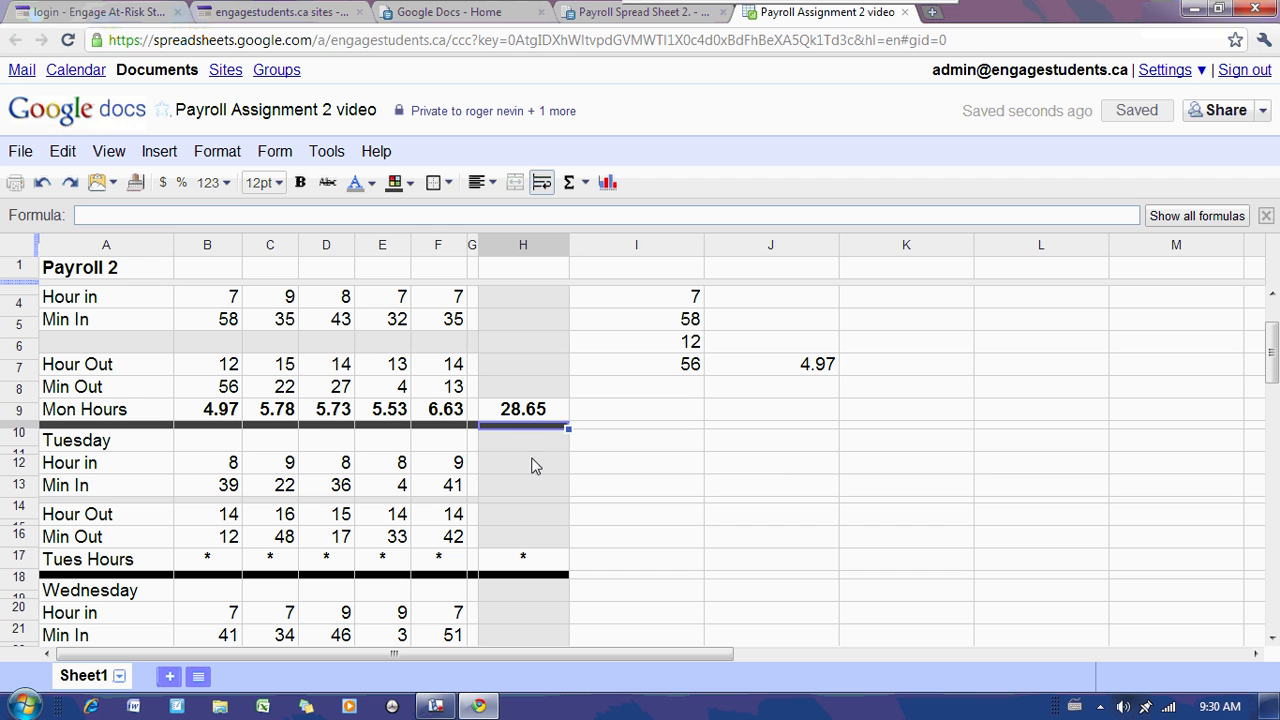
left_click(535, 412)
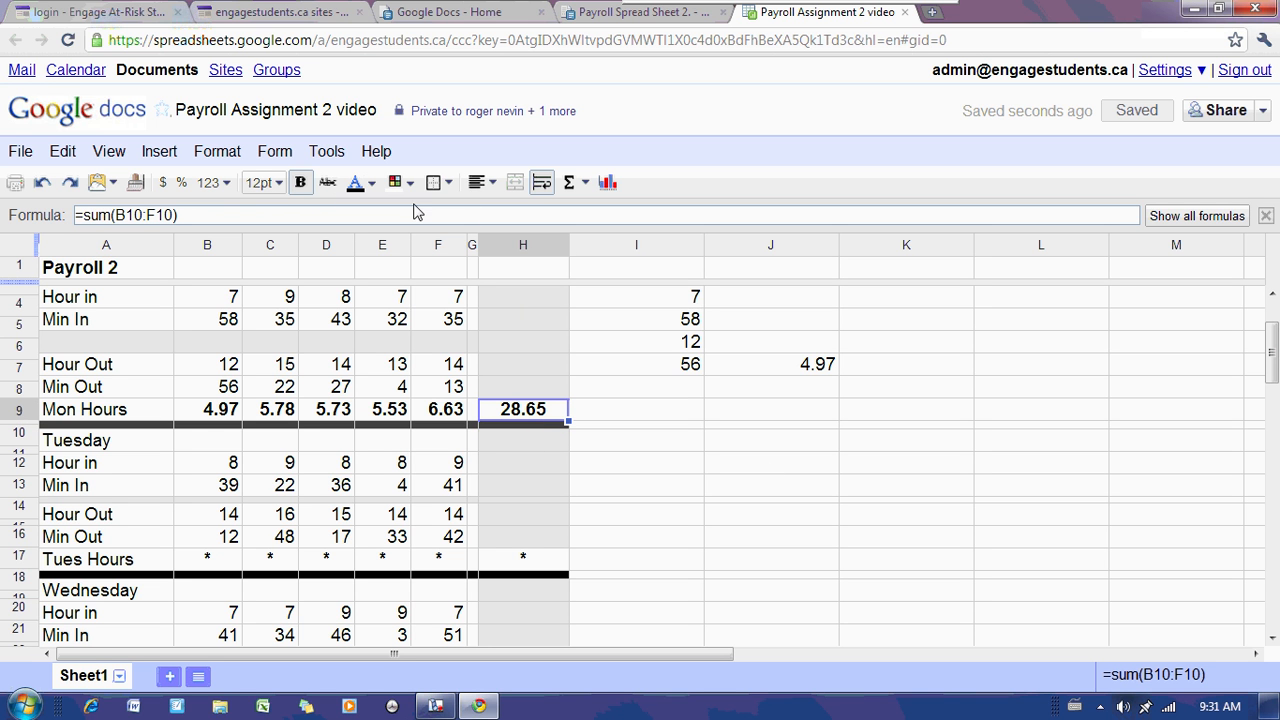
left_click(488, 183)
left_click(531, 213)
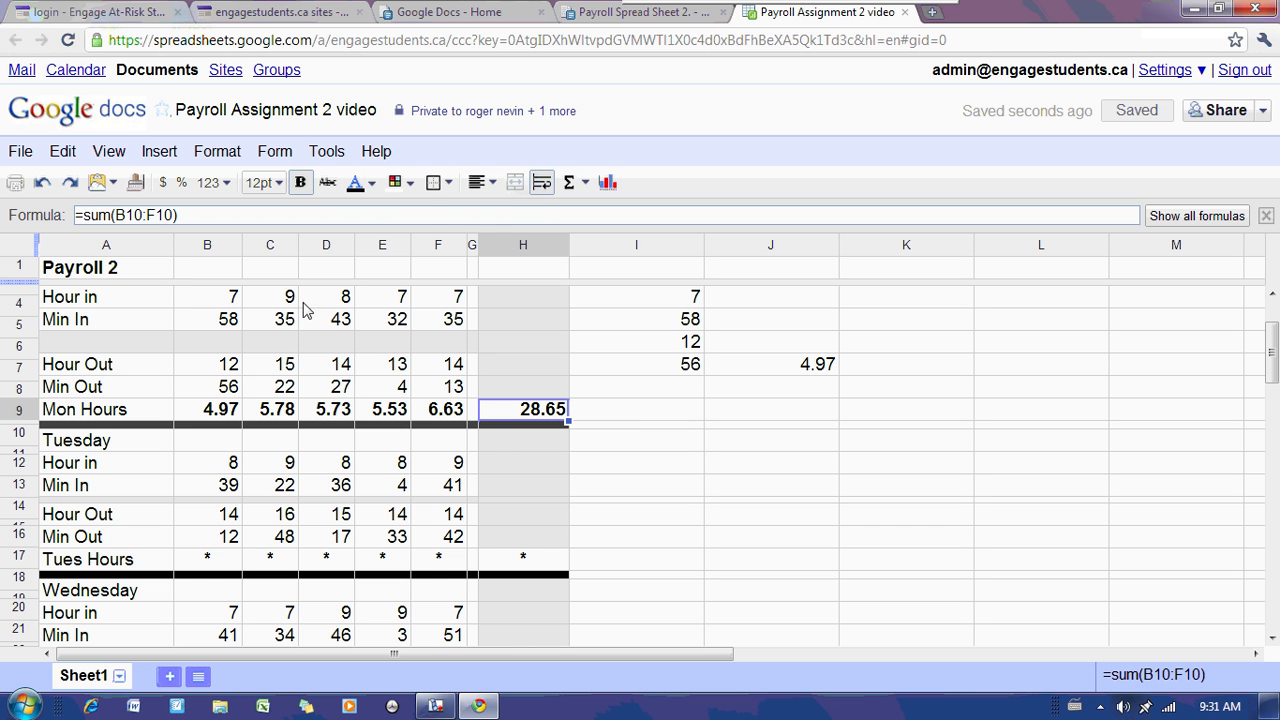
left_click(222, 185)
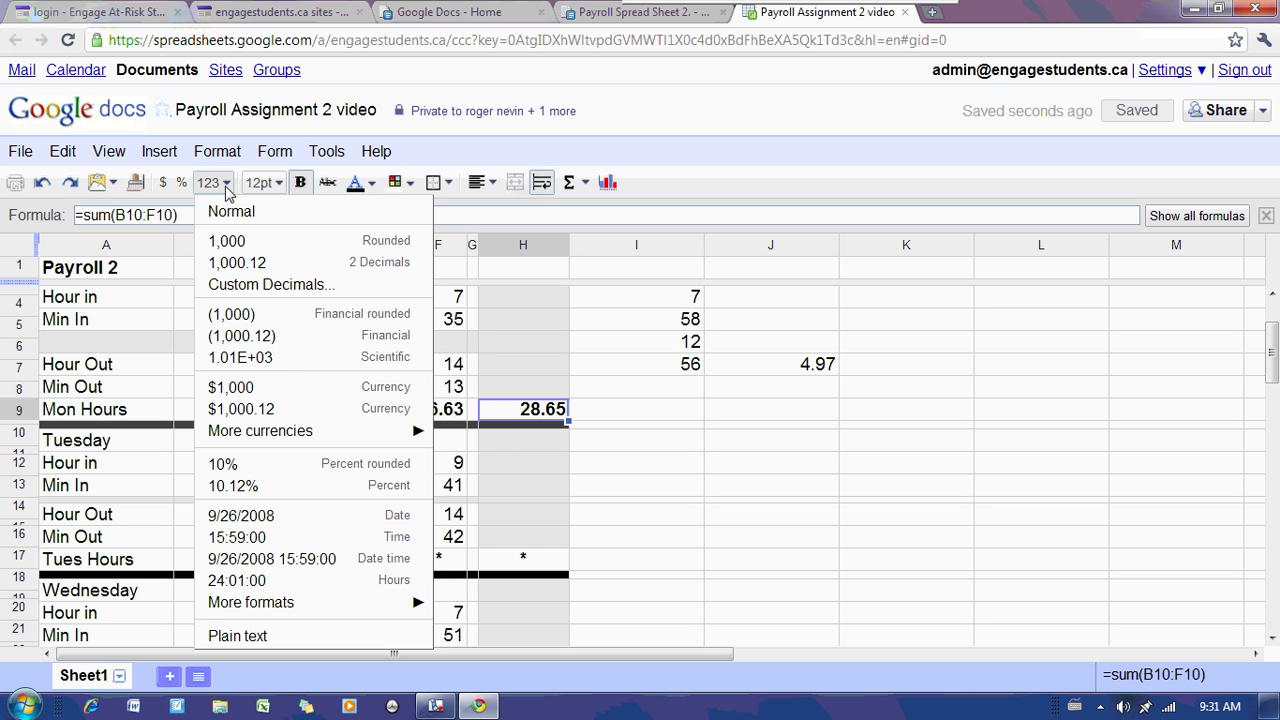
left_click(238, 262)
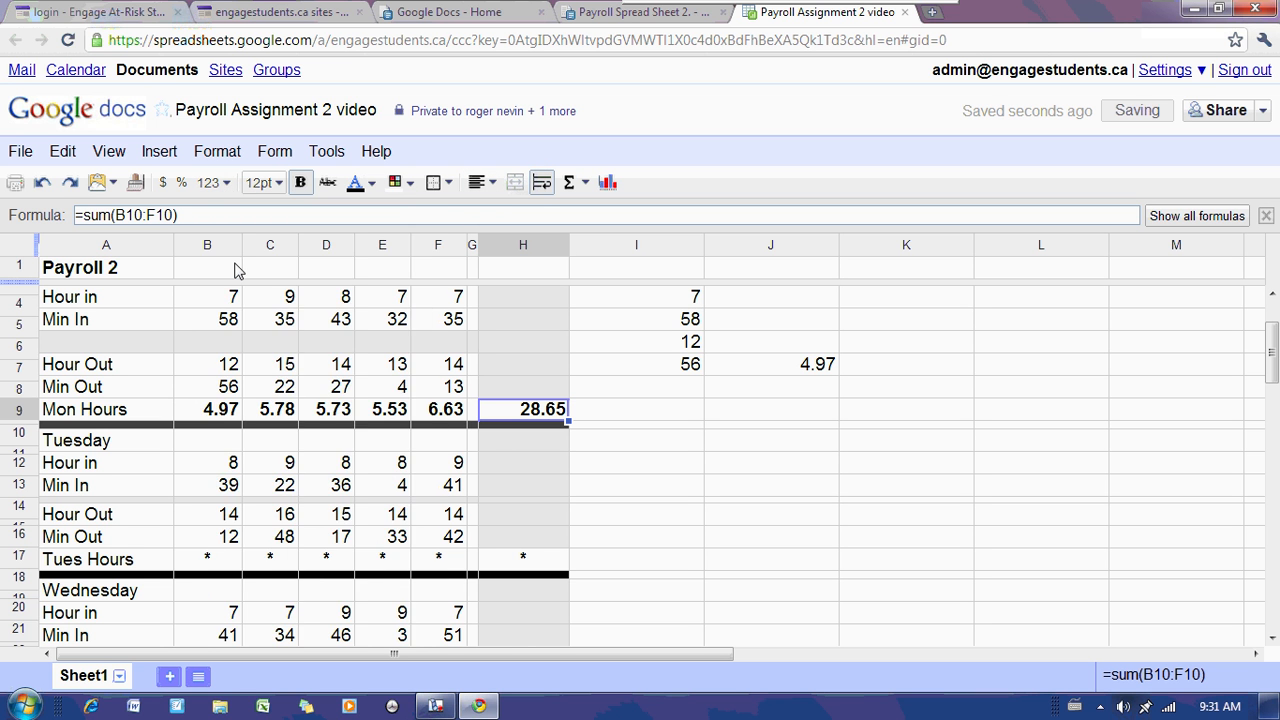
left_click(700, 415)
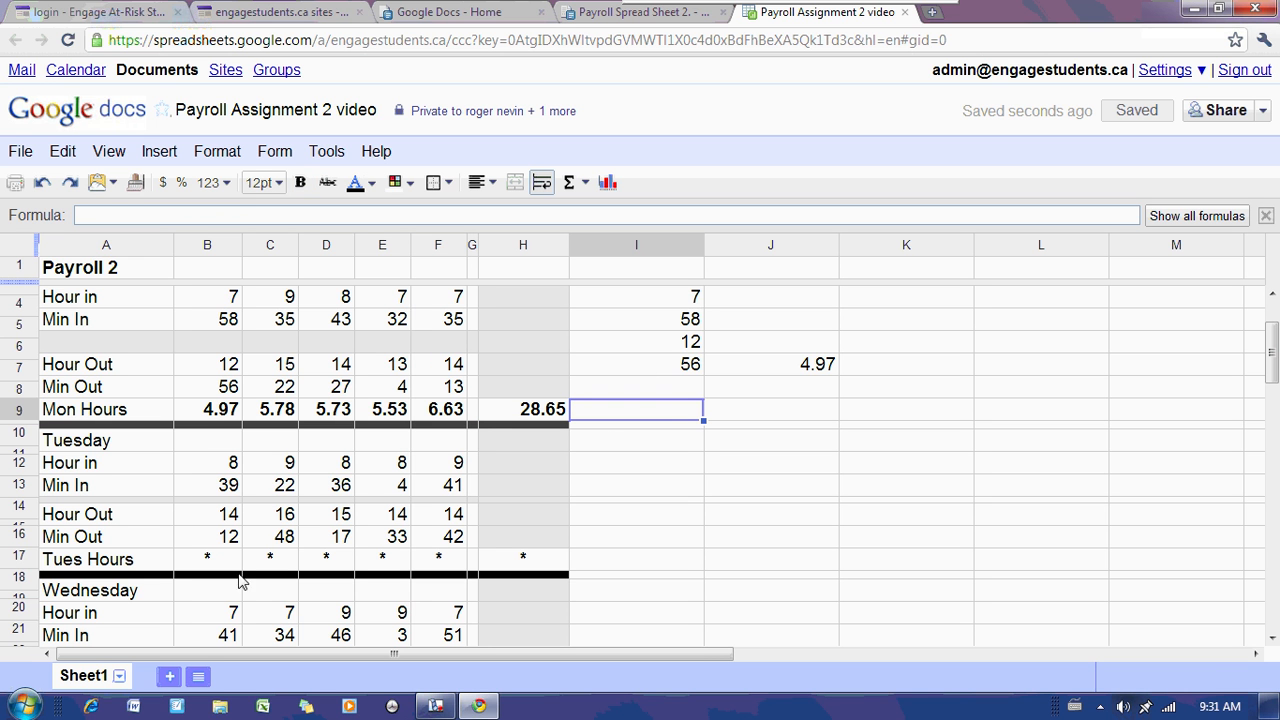
Step: Copy the Mon Hours formulas from columns B through H and paste them into the Tues Hours row
left_click(222, 412)
left_click_drag(222, 412, 530, 415)
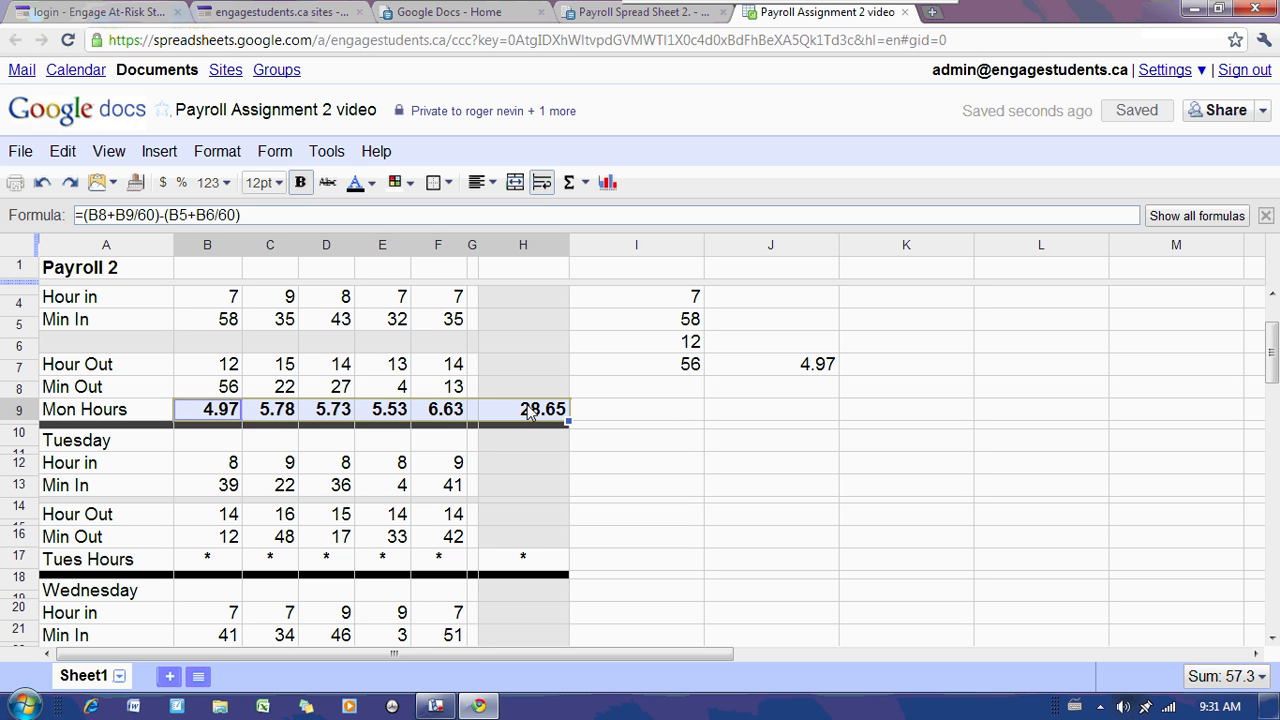
key("ctrl+c")
left_click(218, 562)
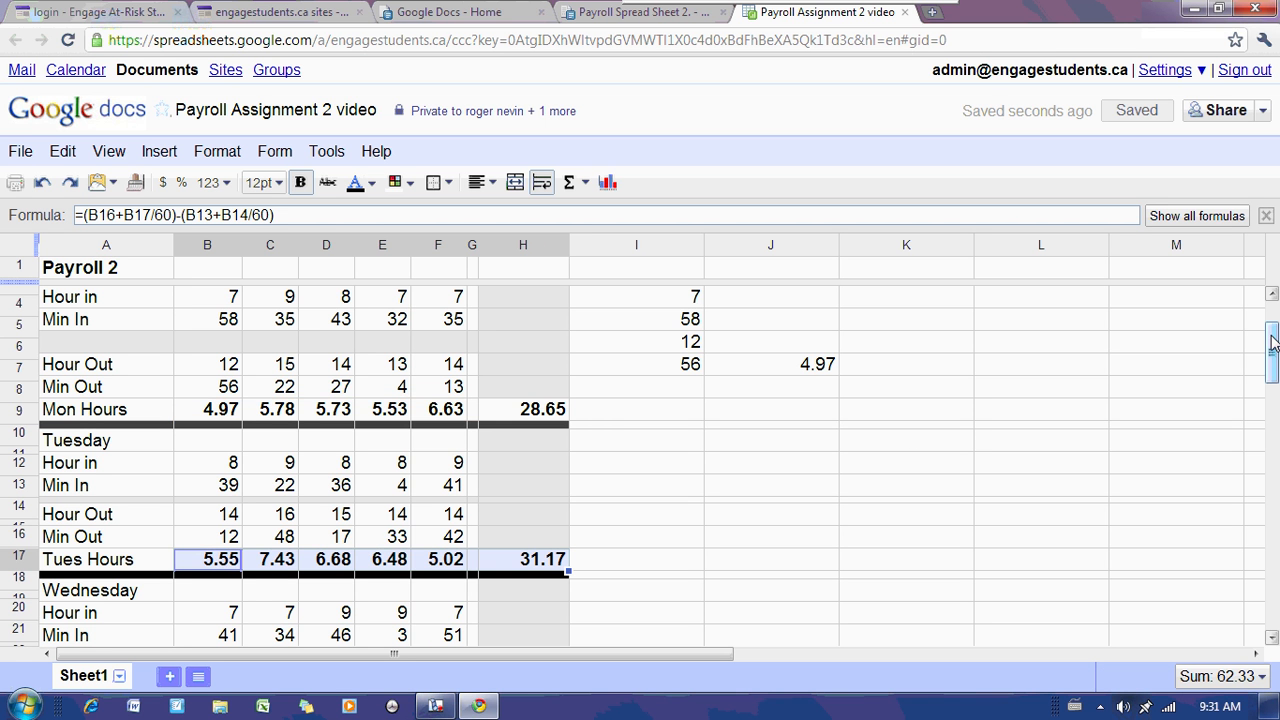
Step: Paste the copied hours formulas over the asterisks in the Wed. Hours, Thur. Hours and Friday. Hours rows, starting in column B
left_click_drag(1265, 337, 1265, 369)
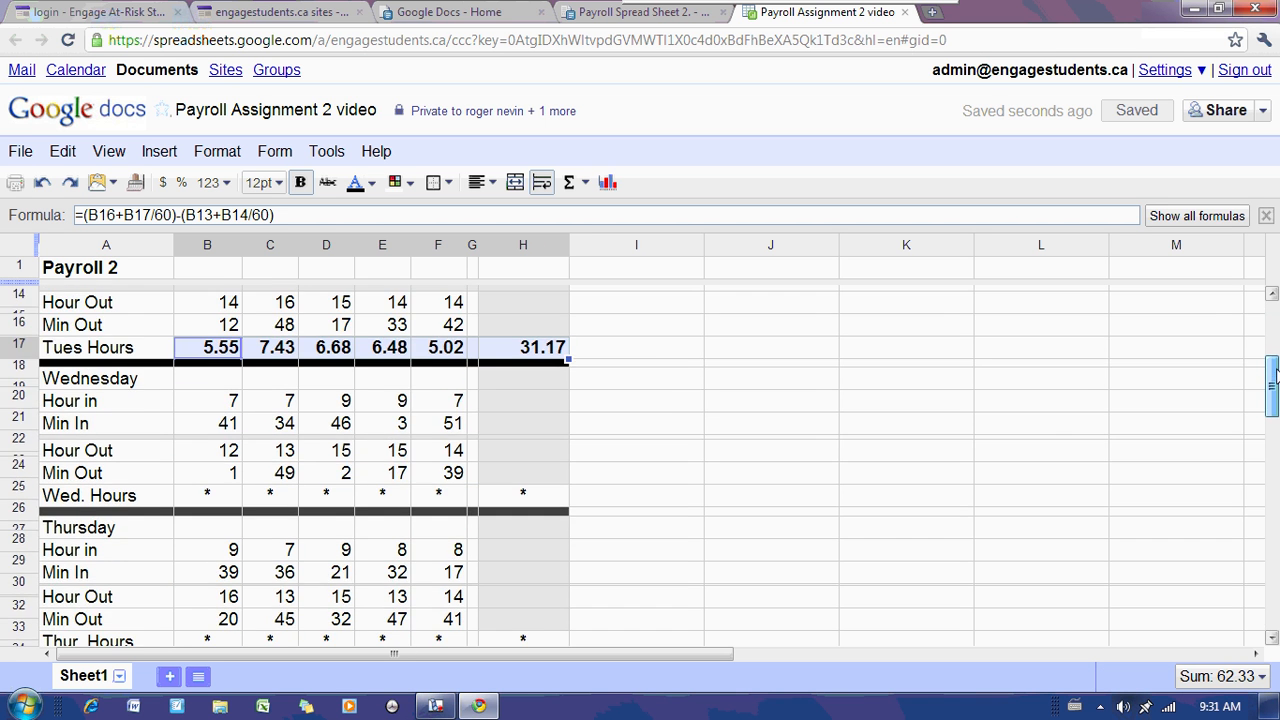
left_click(222, 495)
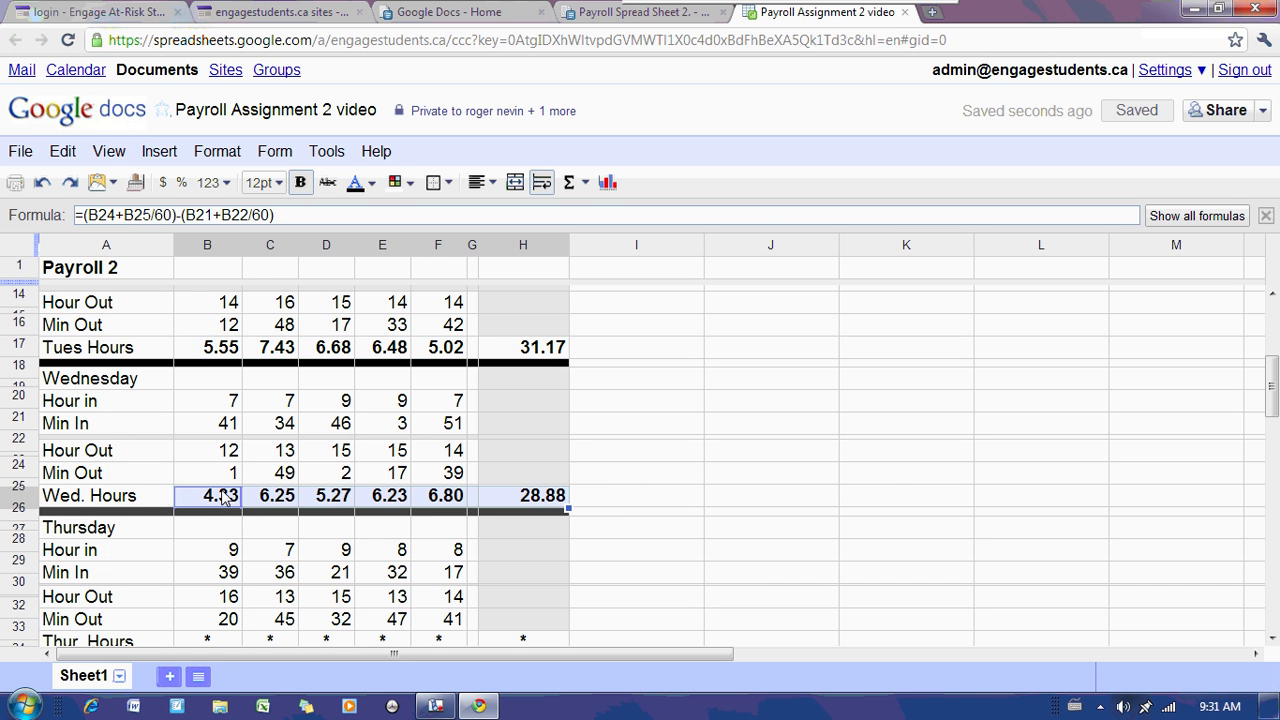
left_click_drag(1270, 390, 1270, 405)
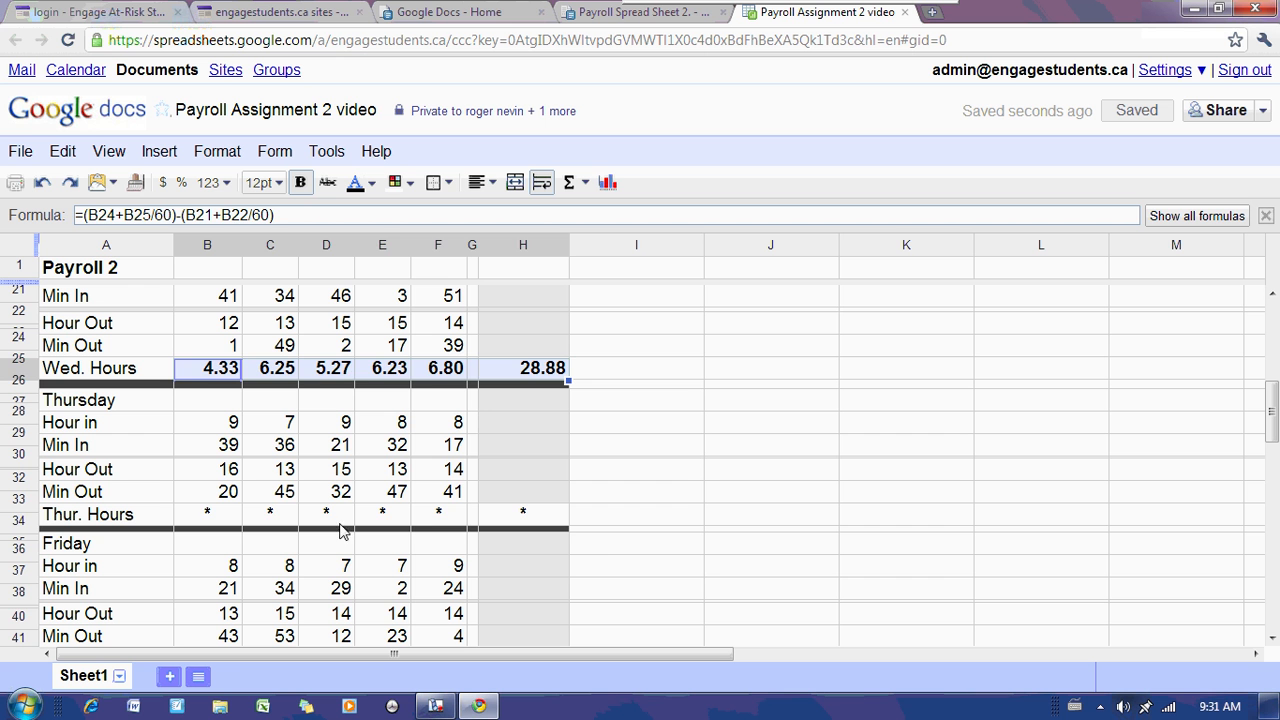
left_click(226, 517)
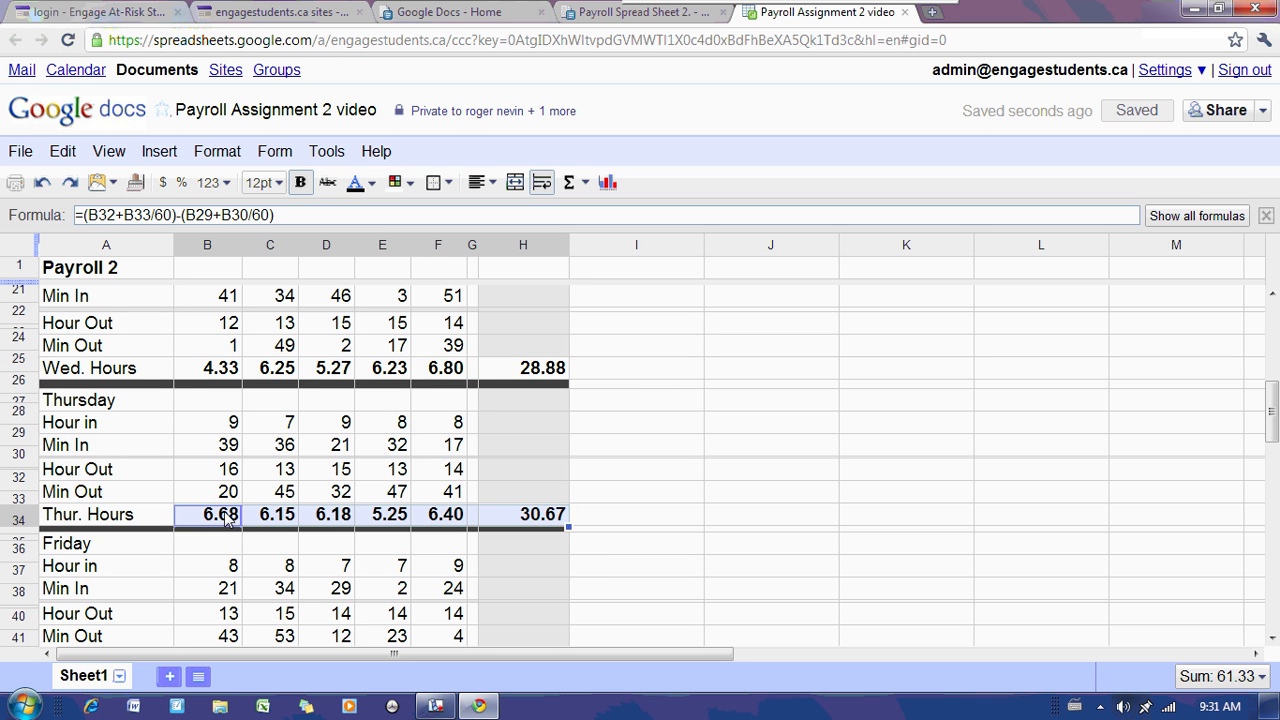
left_click_drag(1272, 415, 1271, 455)
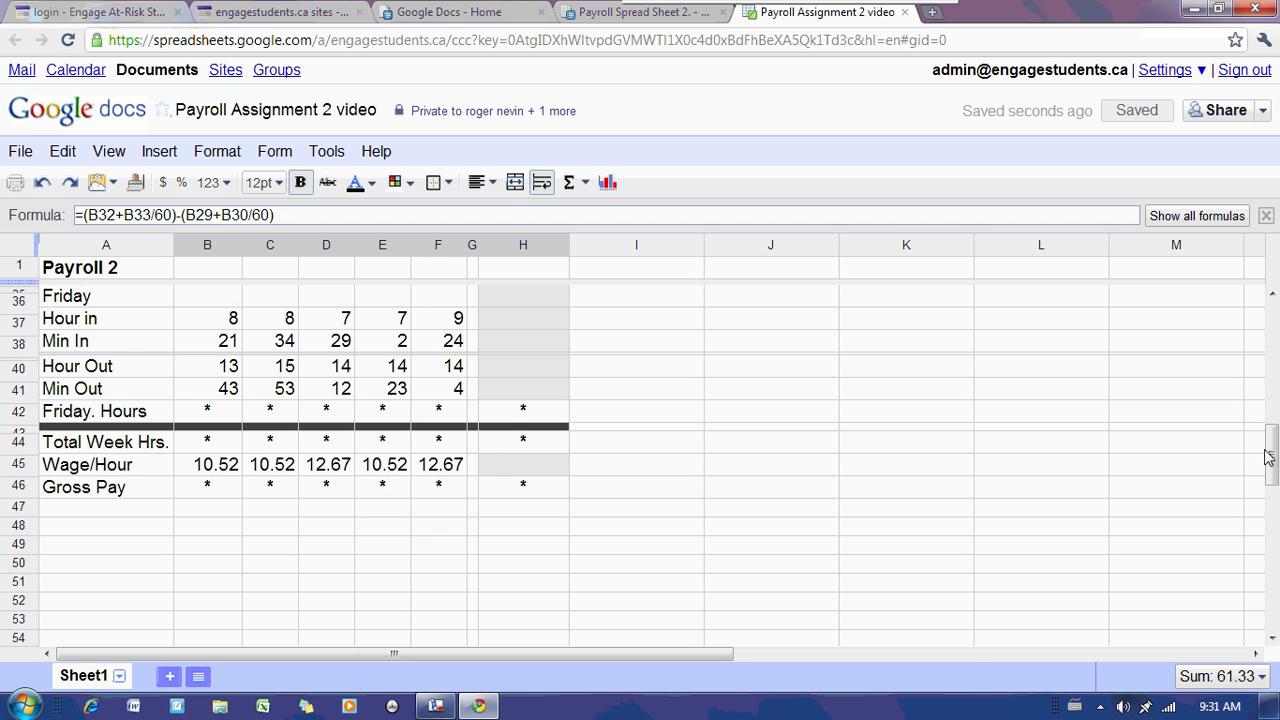
left_click(222, 417)
key("ctrl+v")
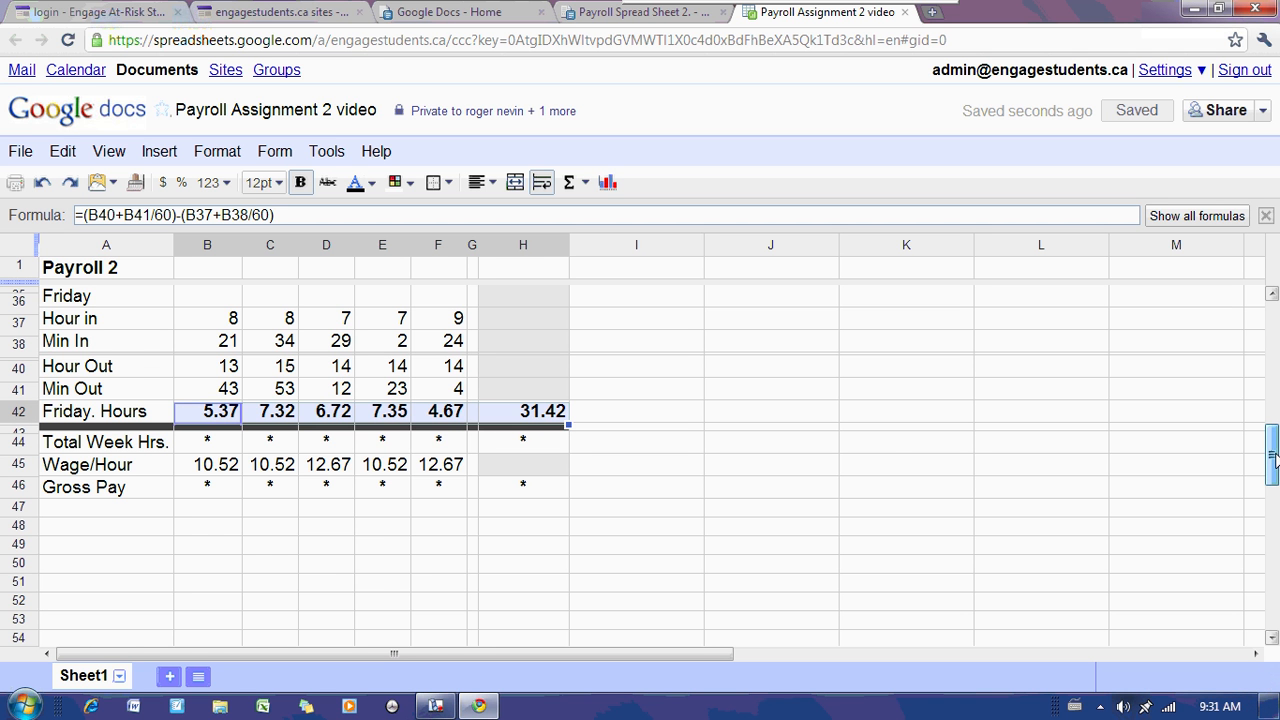
left_click_drag(1272, 455, 1271, 360)
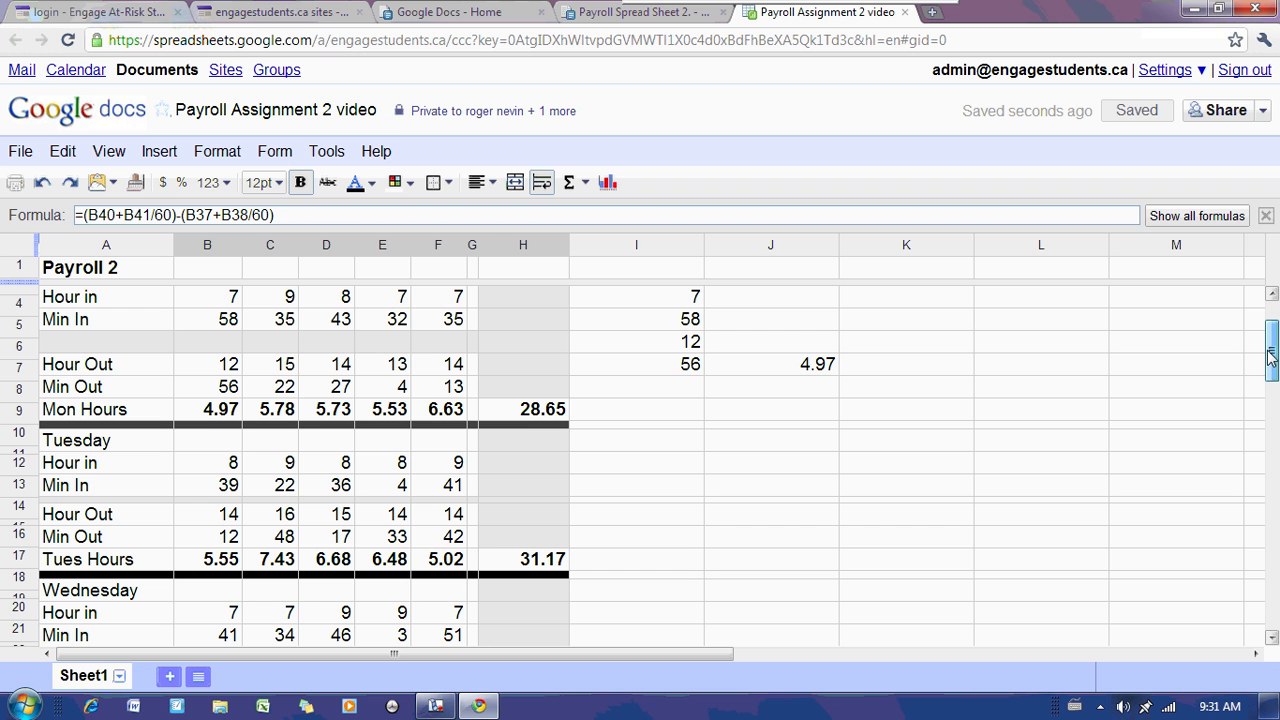
left_click(376, 151)
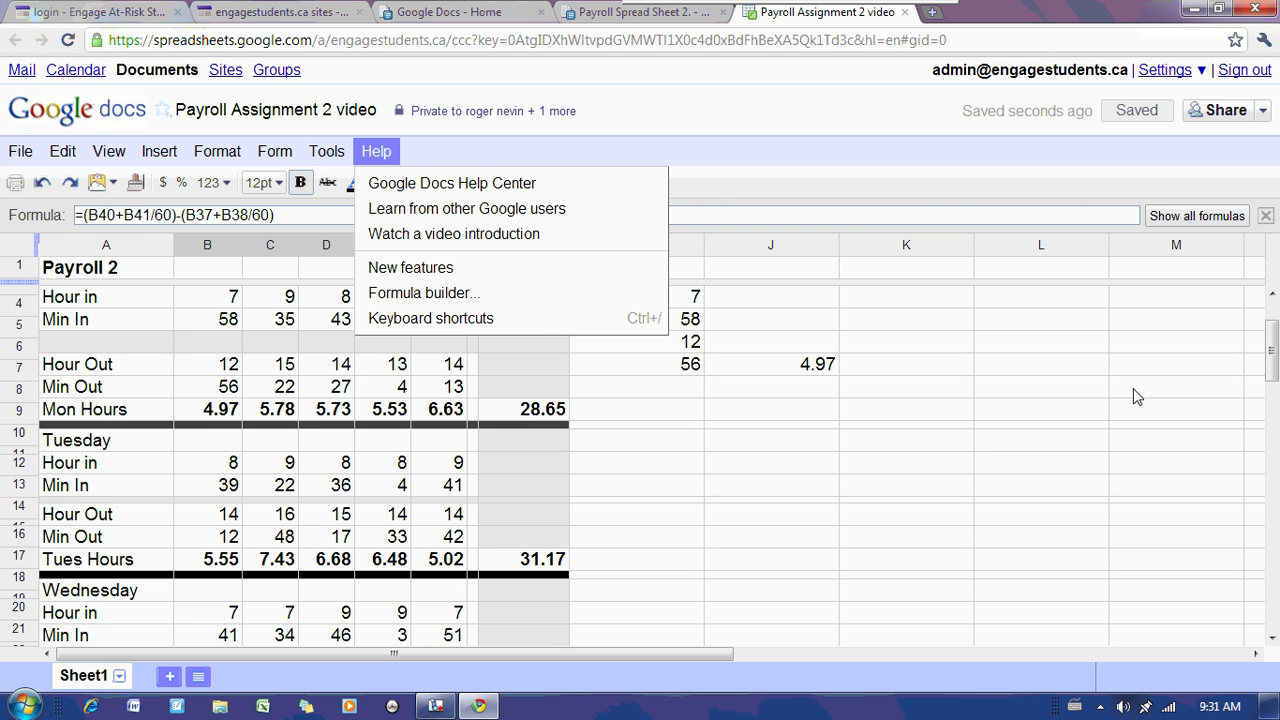
left_click(1165, 421)
Step: Replace the Total Week Hrs. asterisk in cell B44 with the formula =B10+B18+B26+B34+B42, adding the five daily hours
left_click_drag(1272, 350, 1272, 435)
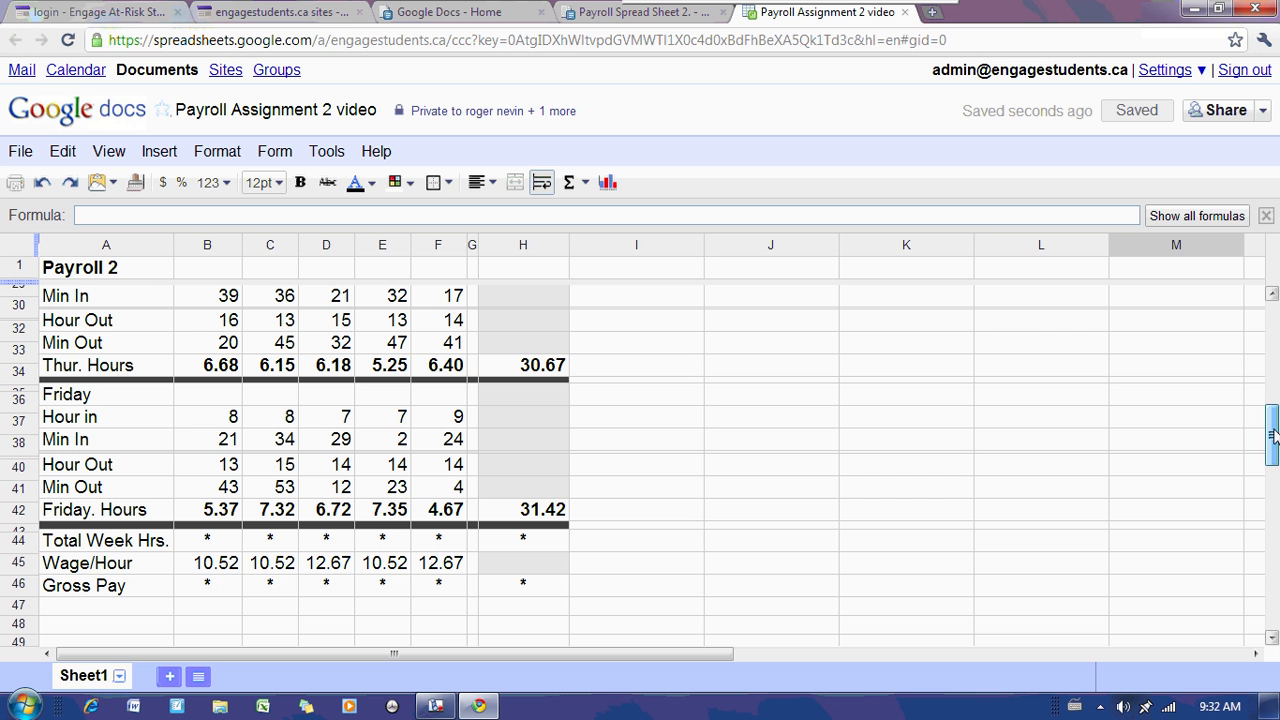
left_click(211, 546)
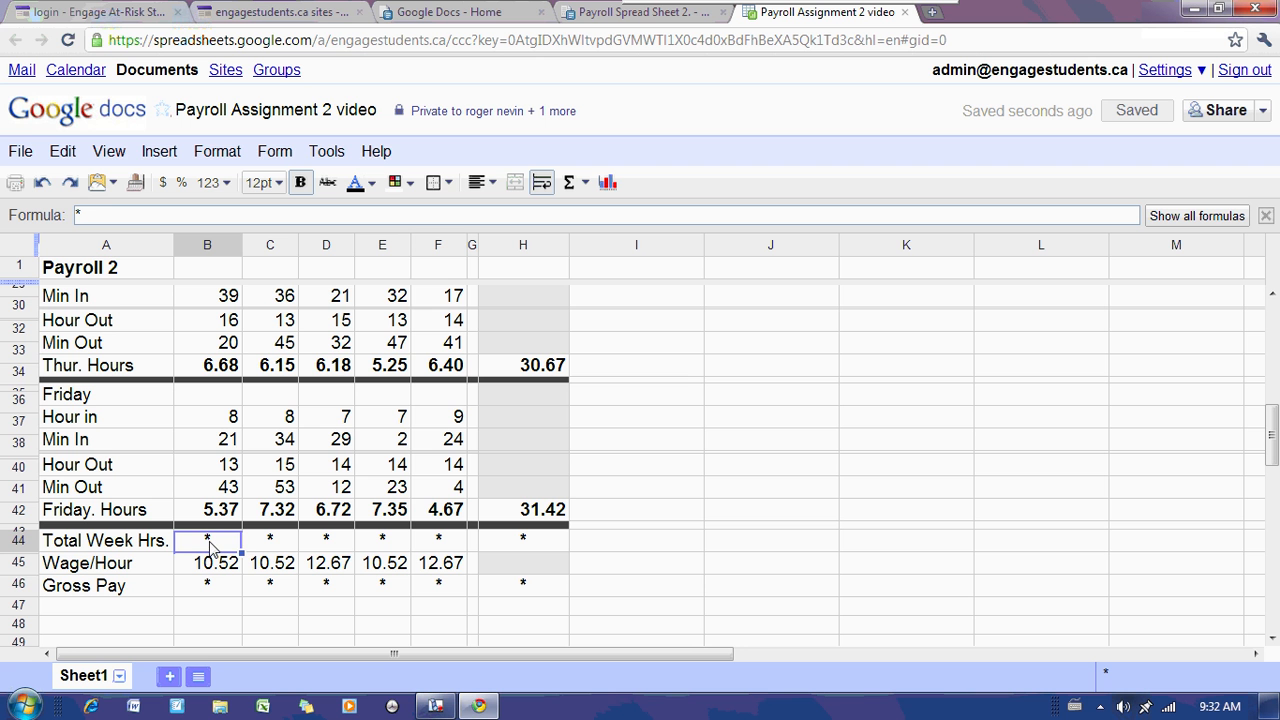
type("=")
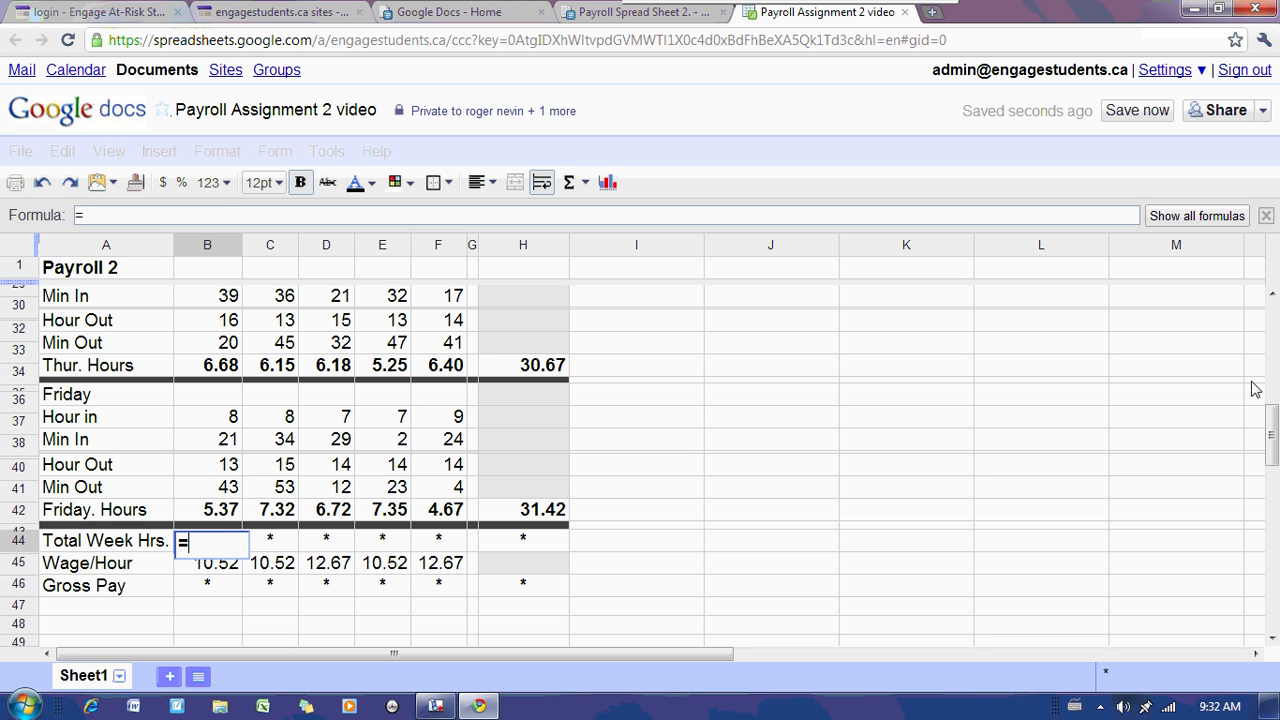
left_click_drag(1272, 435, 1272, 318)
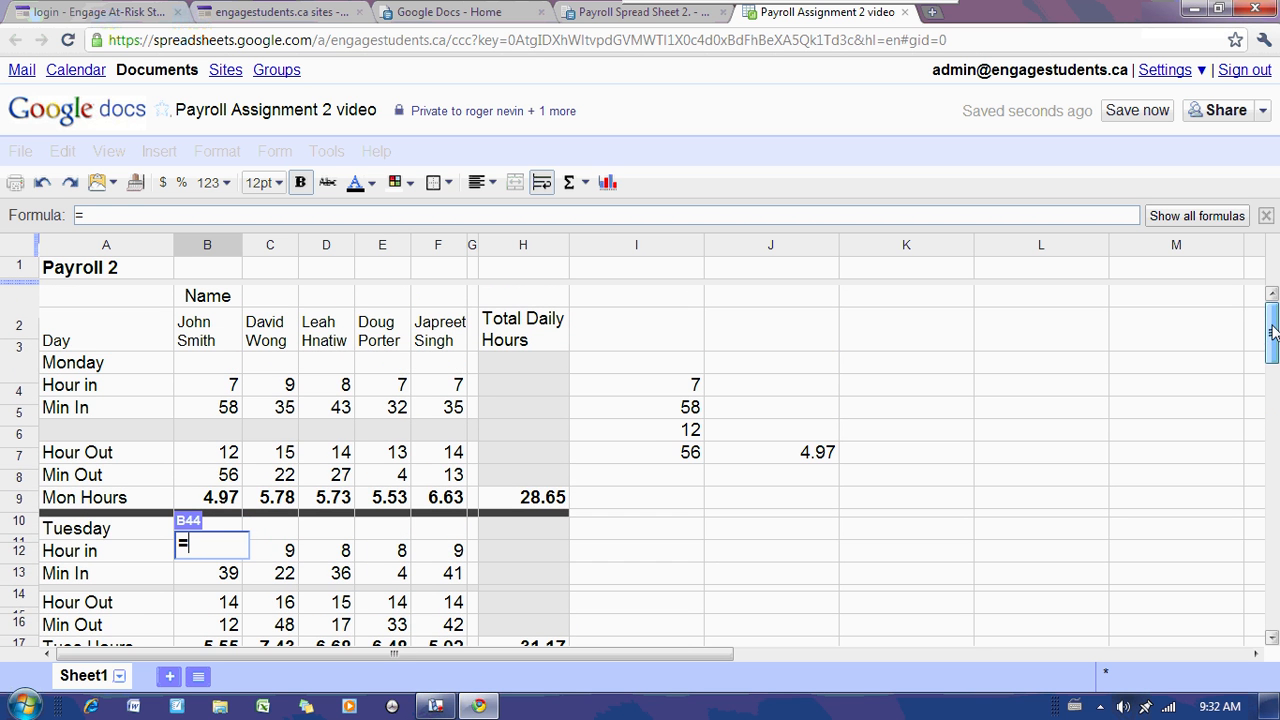
left_click(224, 500)
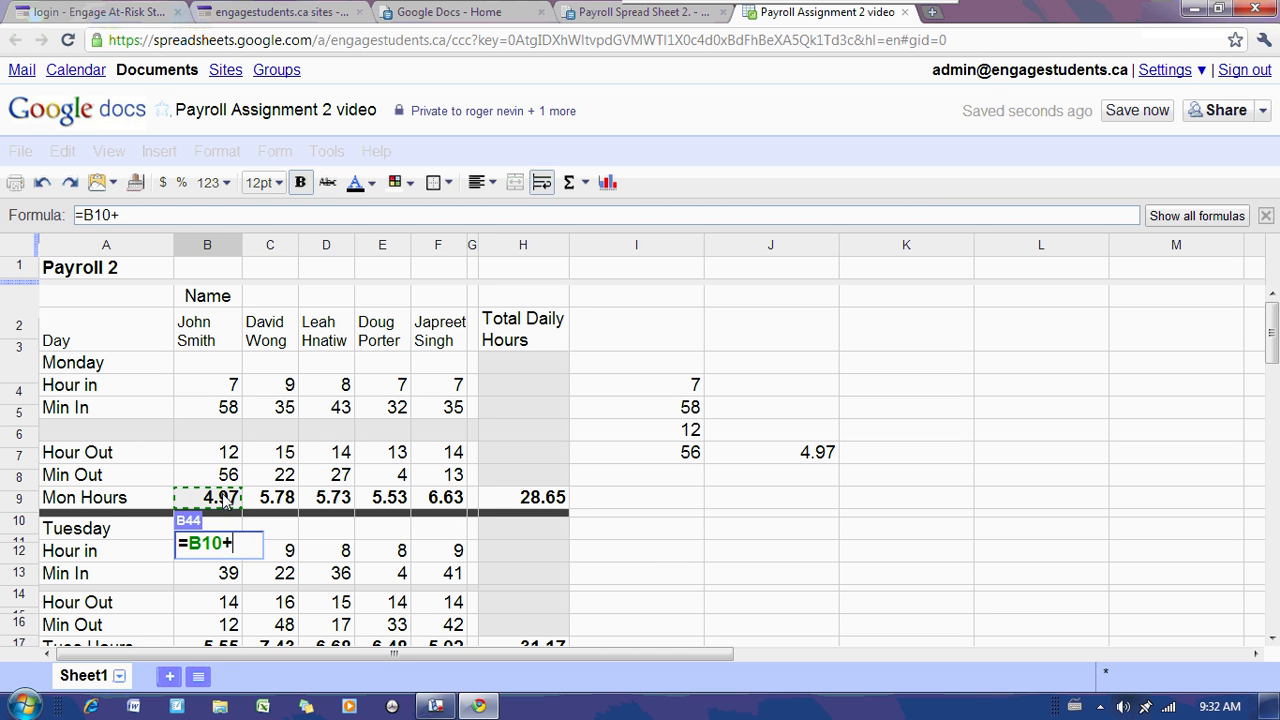
left_click_drag(1272, 328, 1274, 356)
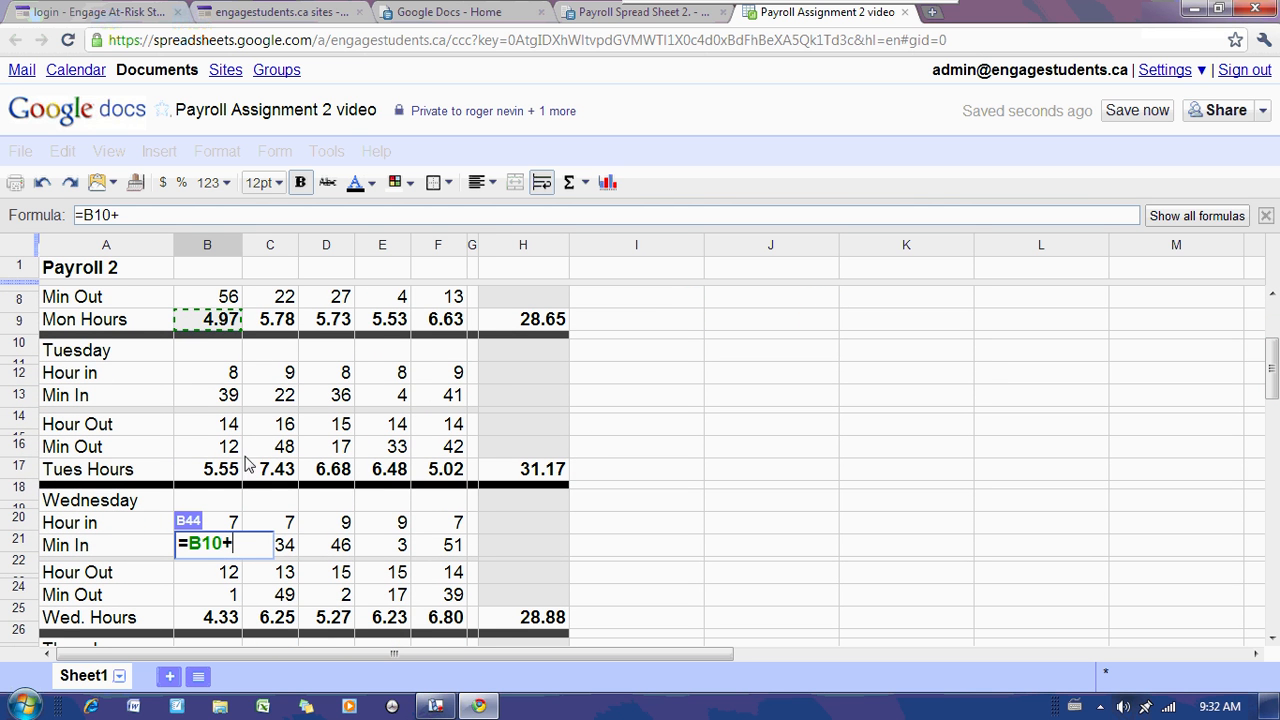
left_click(222, 474)
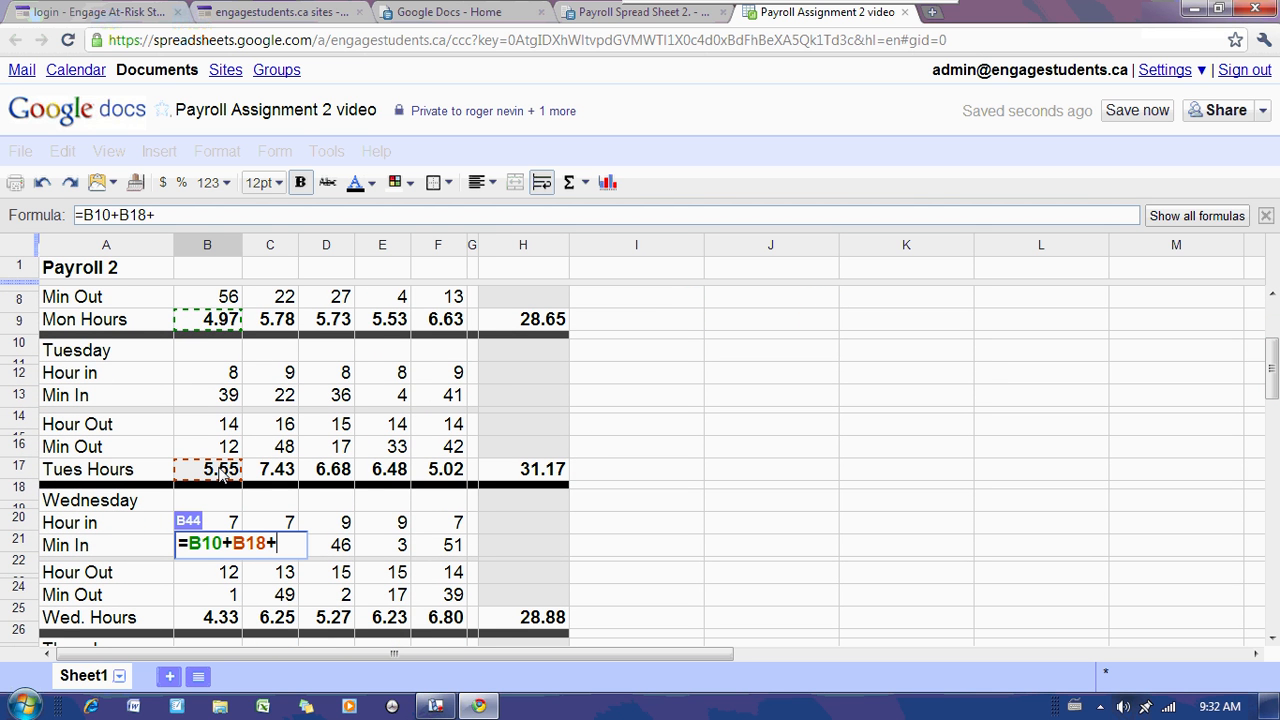
left_click(228, 617)
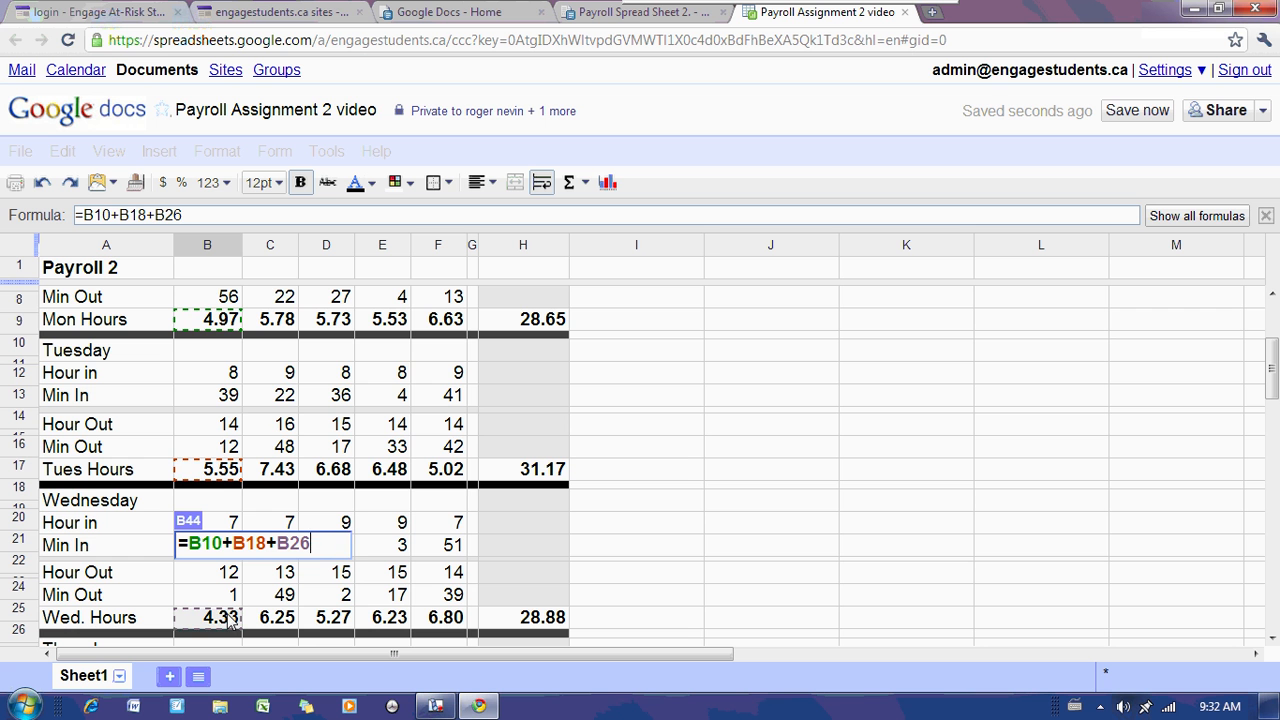
type("+")
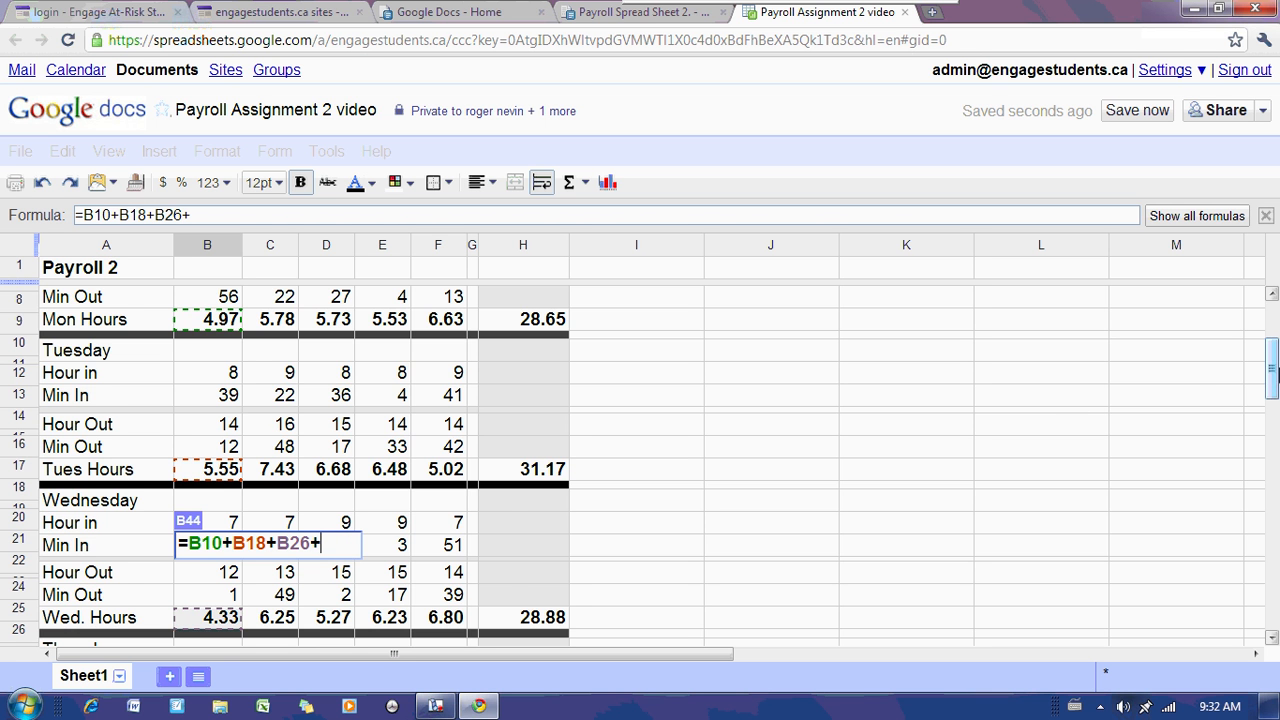
left_click_drag(1273, 370, 1273, 398)
left_click(224, 591)
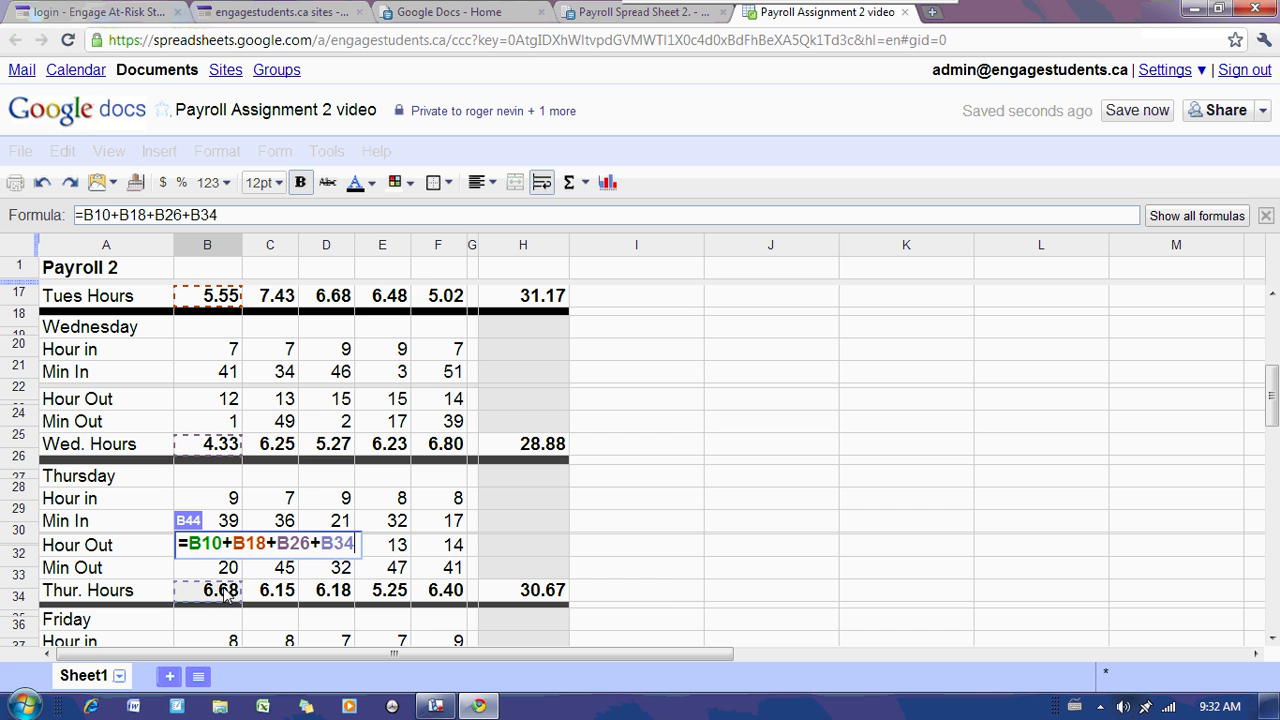
type("+")
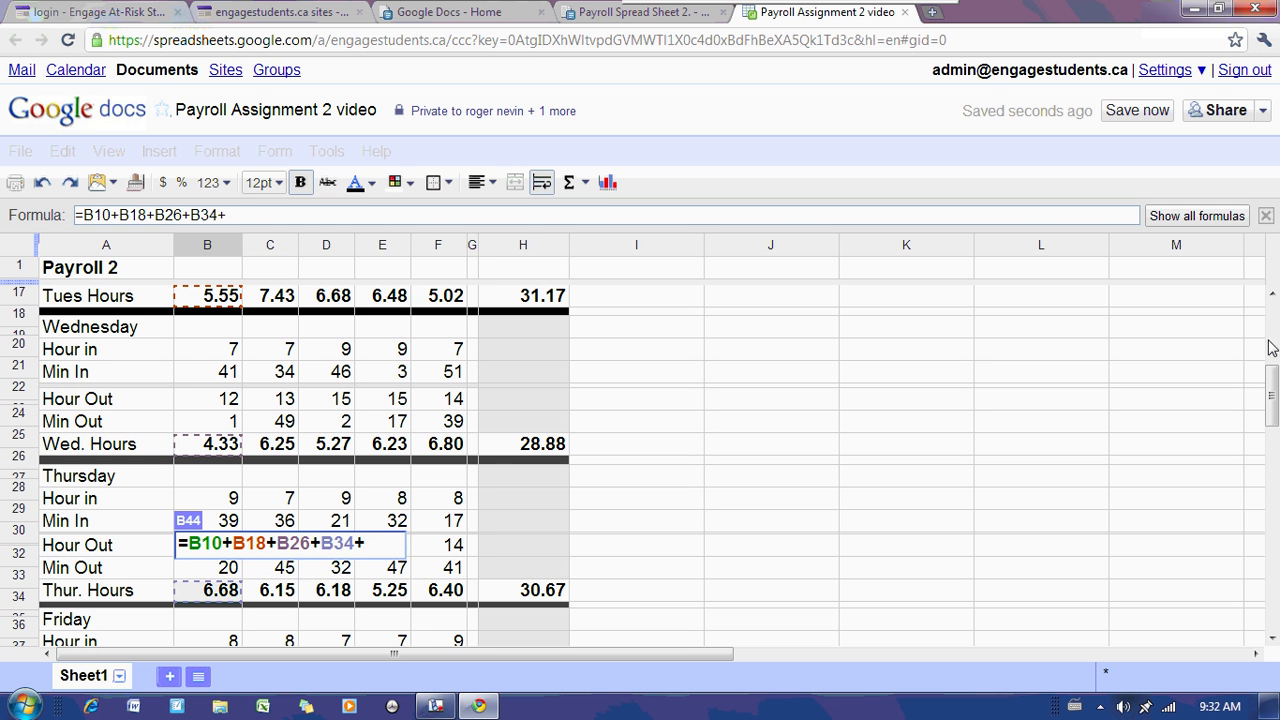
left_click_drag(1272, 388, 1273, 418)
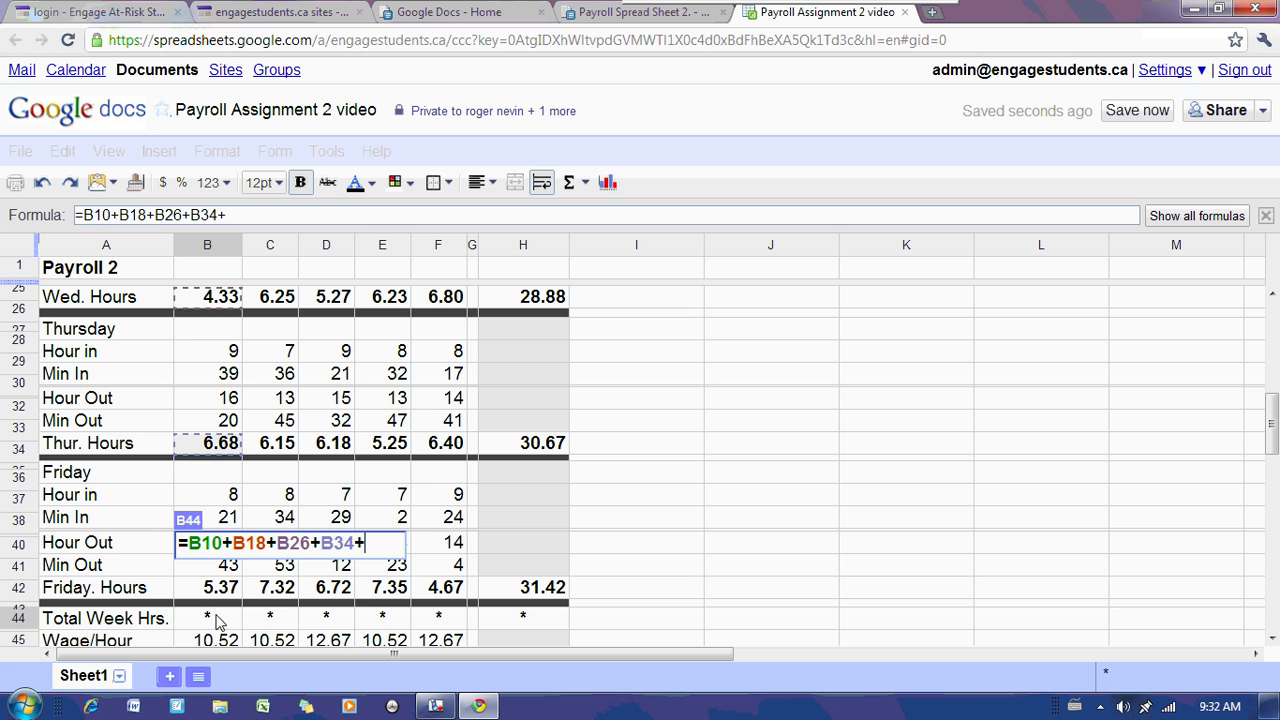
left_click(218, 590)
key("Return")
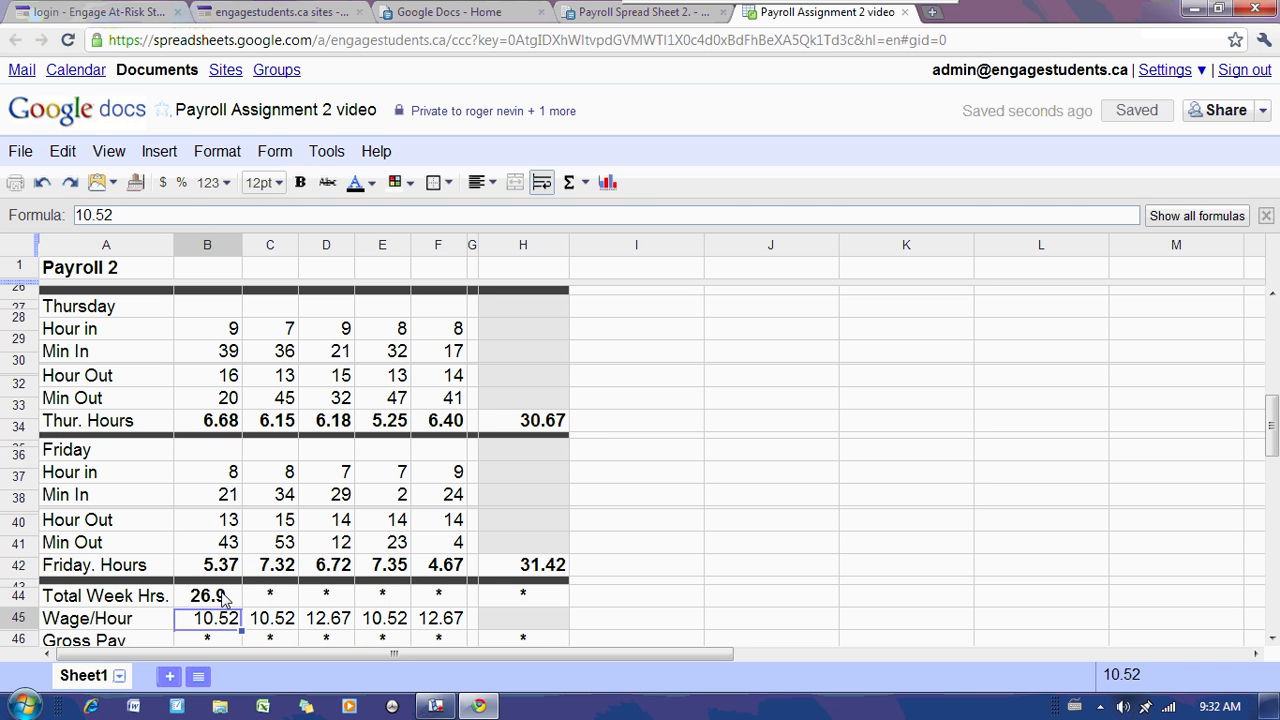
Step: Format the Total Week Hrs. value in cell B44 as a number with 2 decimals and right-align it
left_click(224, 597)
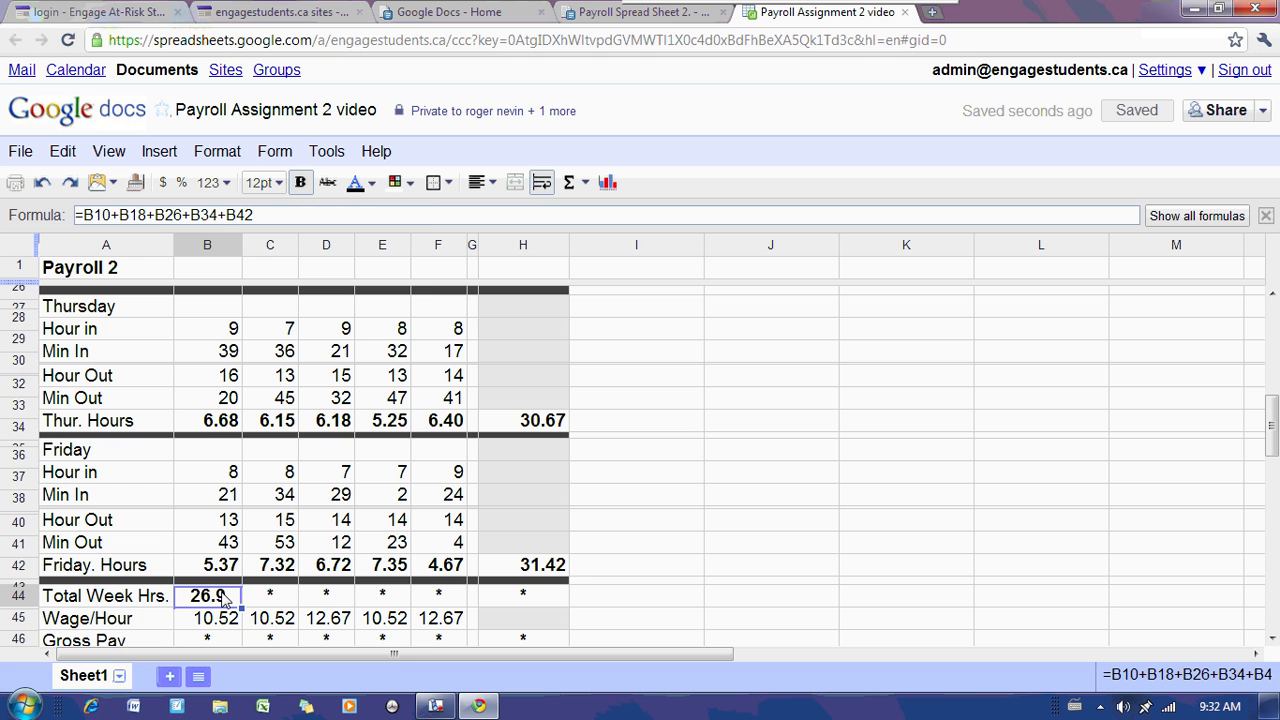
left_click(226, 185)
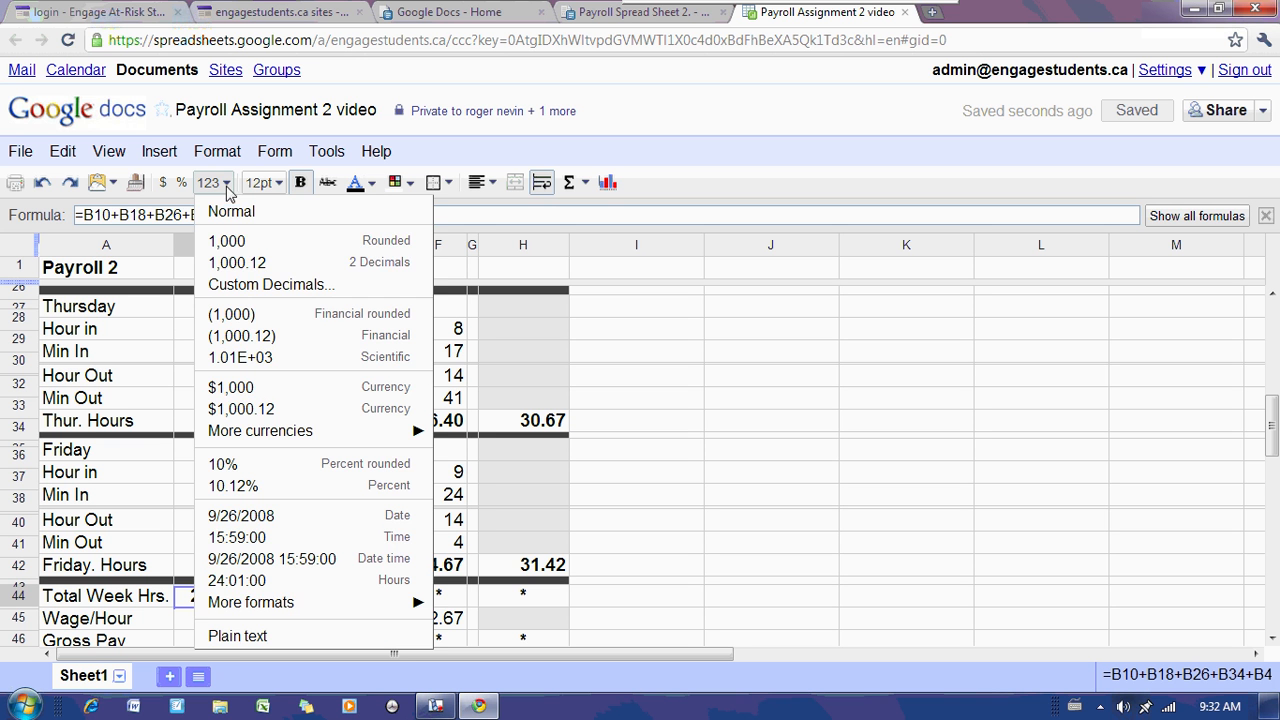
left_click(228, 264)
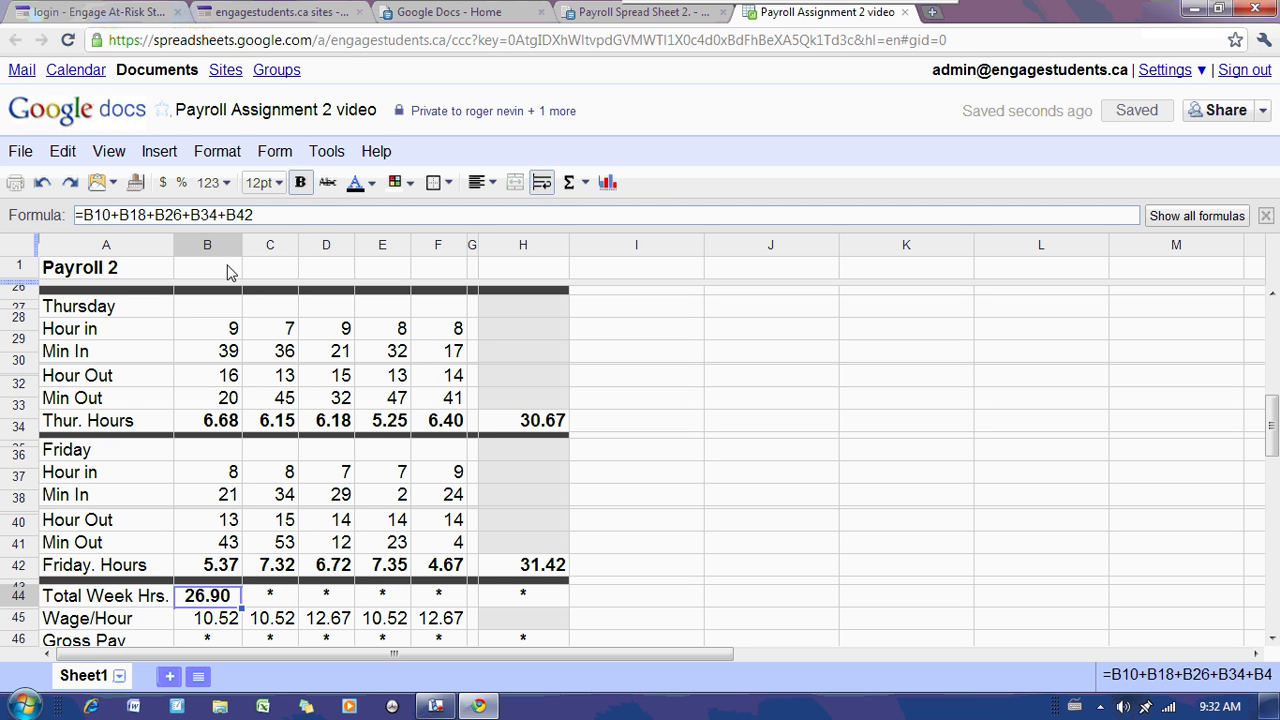
left_click(489, 183)
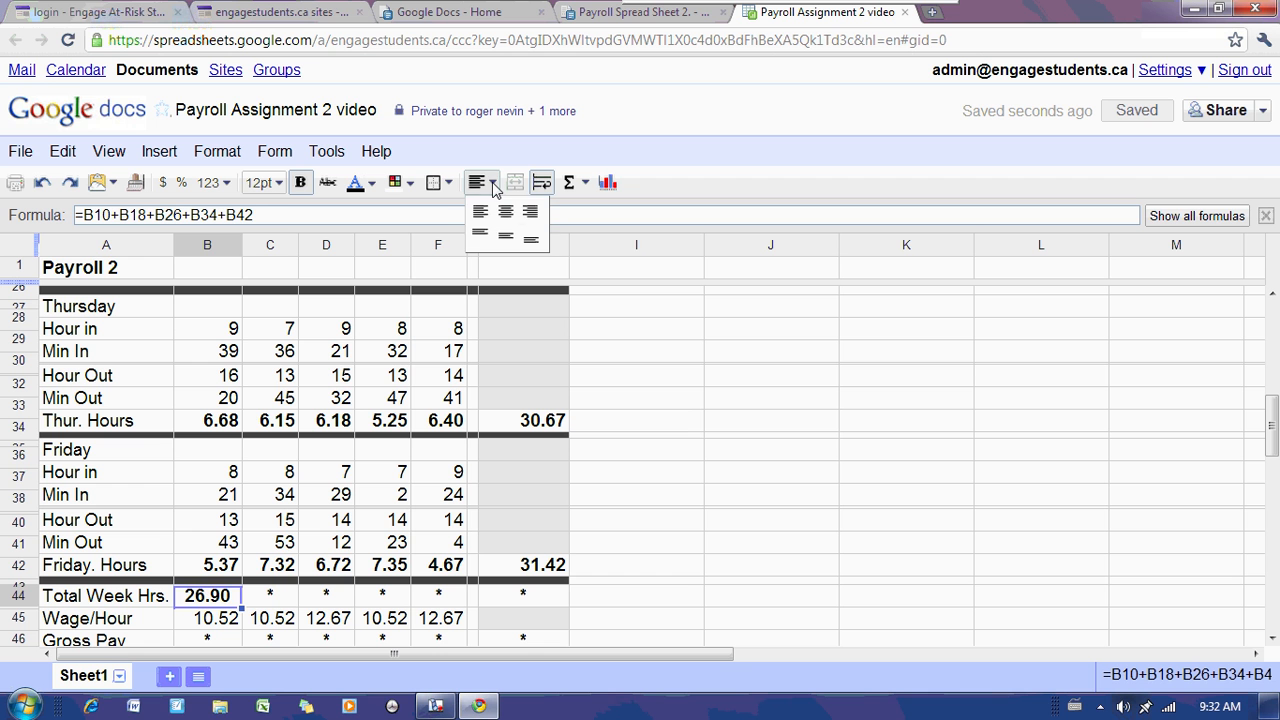
left_click(530, 214)
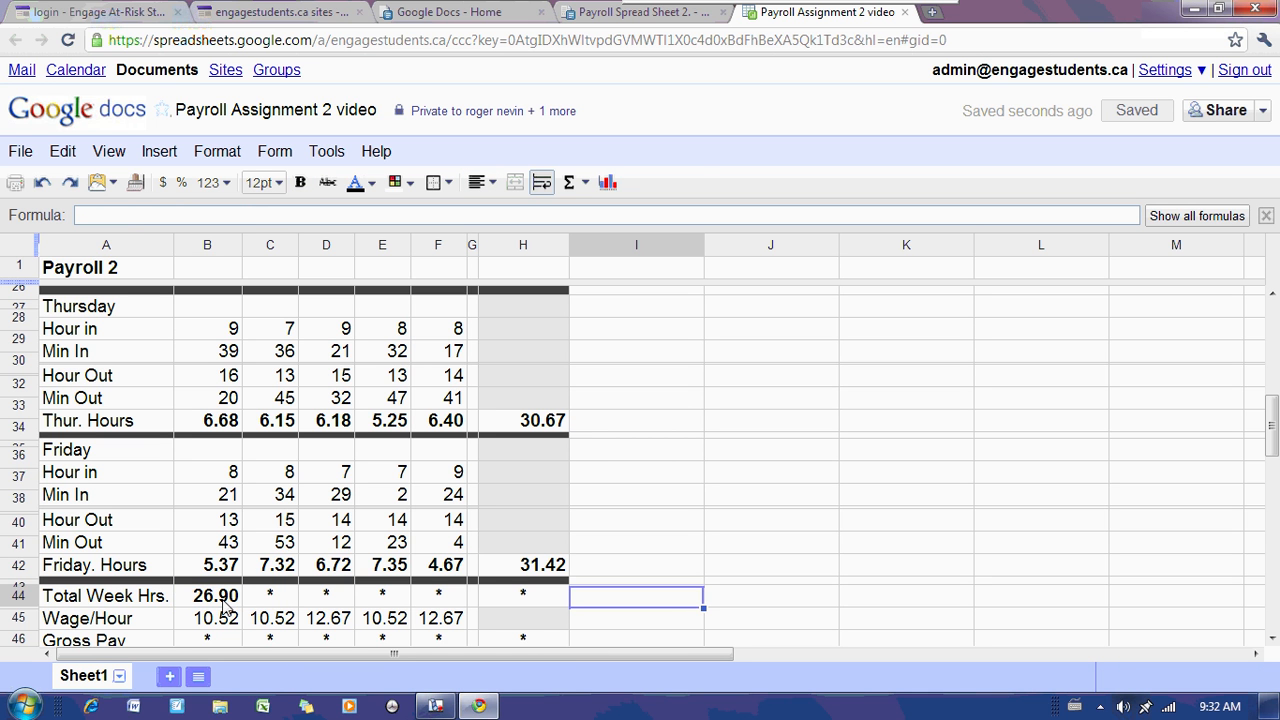
Step: Fill the Total Week Hrs. formula from cell B44 across the row through column H
left_click_drag(222, 600, 522, 598)
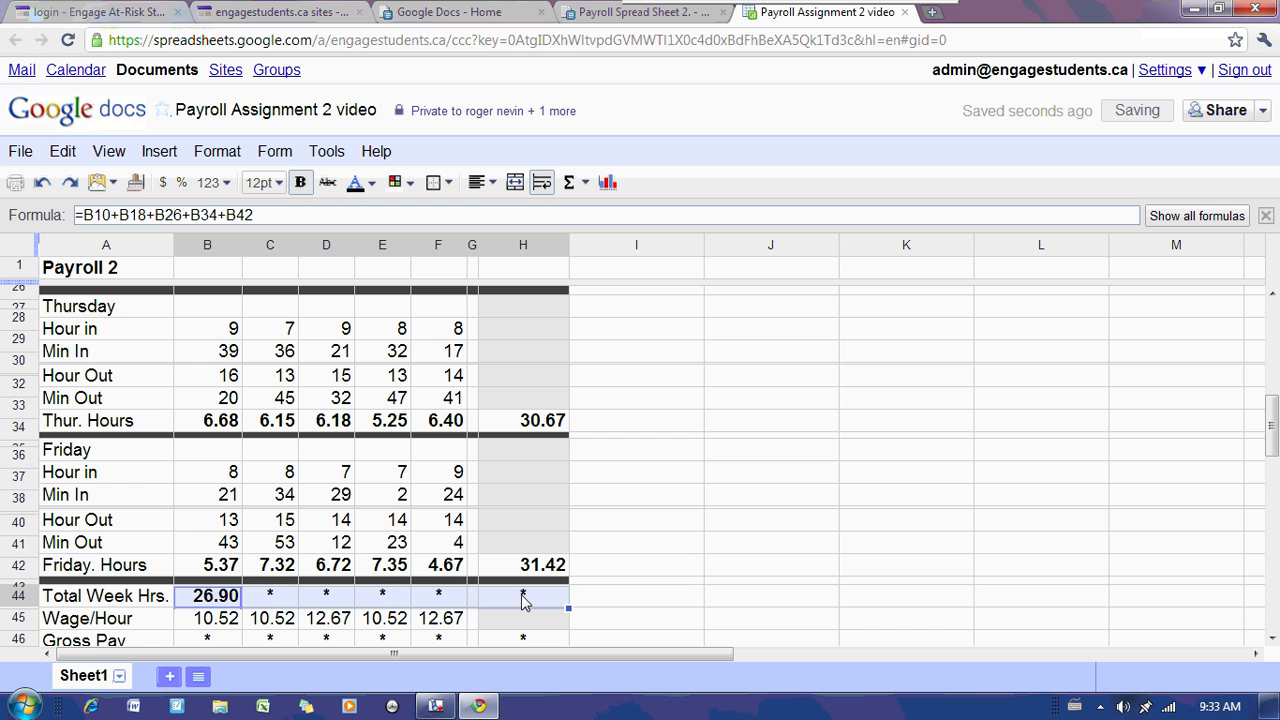
key("ctrl+r")
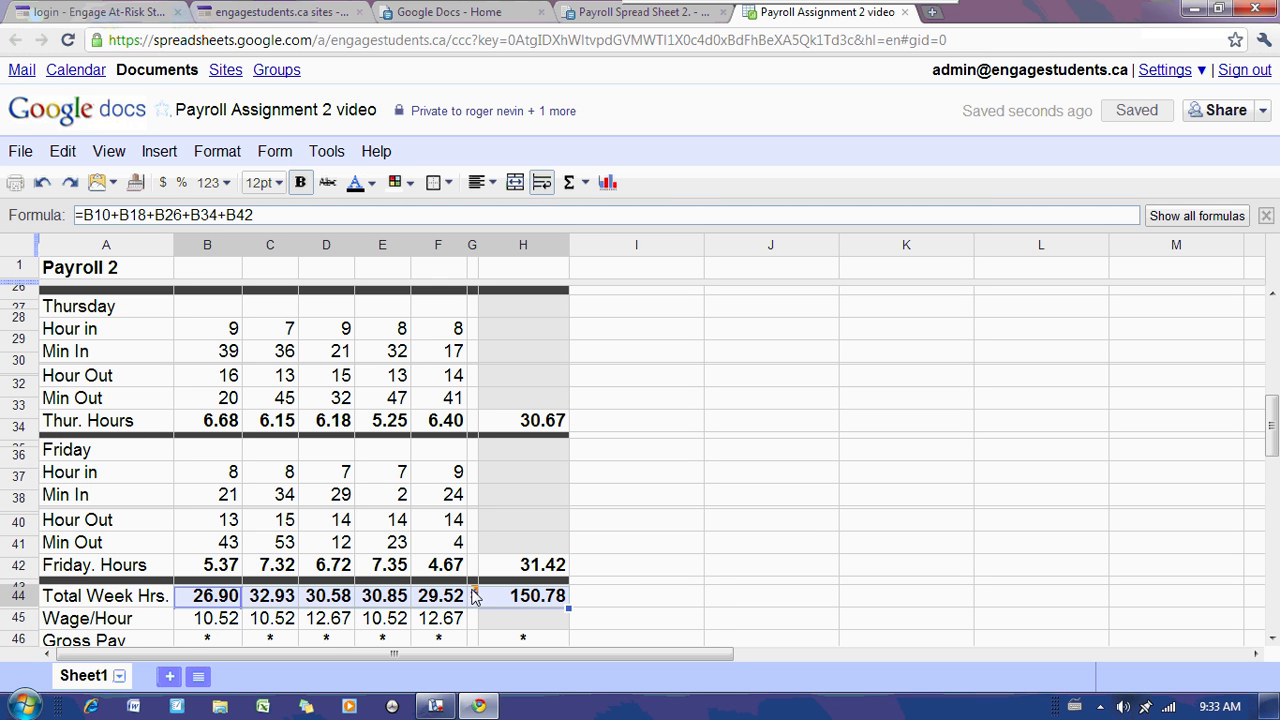
mouse_move(472, 597)
left_click(652, 543)
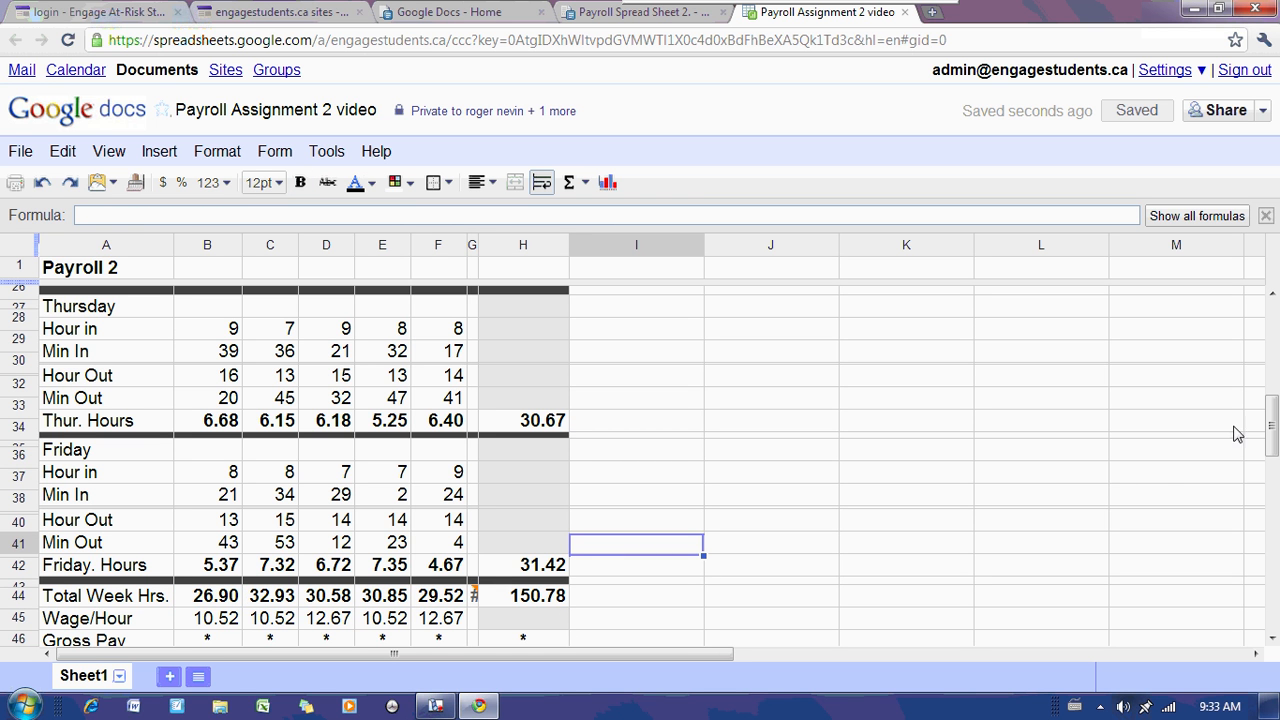
Step: Clear the unwanted formula from the narrow spacer cell G44 in the Total Week Hrs. row
left_click_drag(1277, 426, 1277, 436)
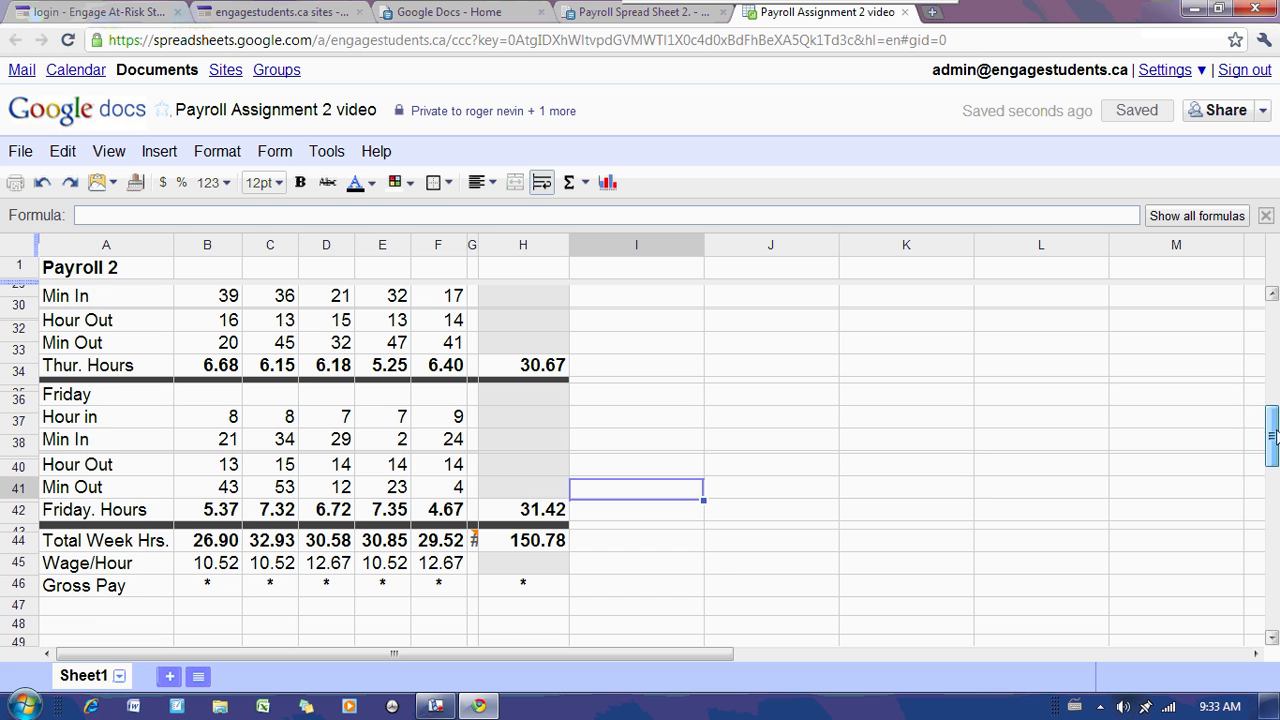
left_click(476, 541)
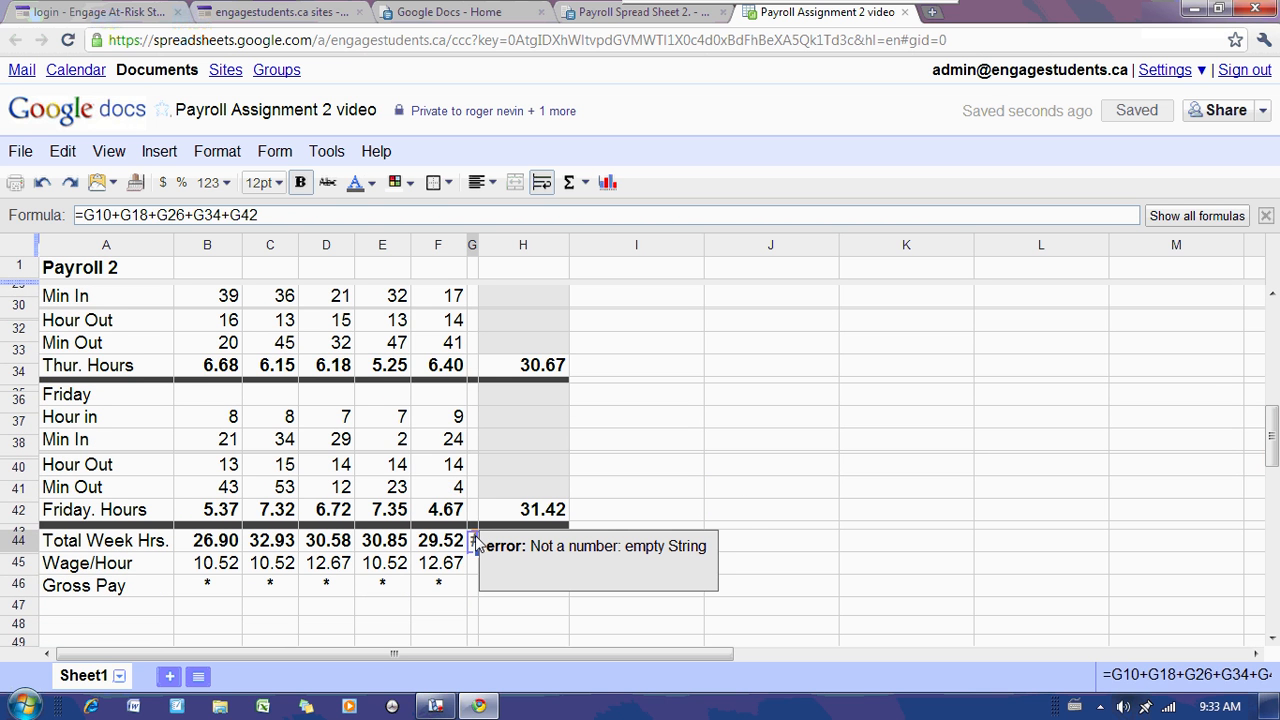
key("Delete")
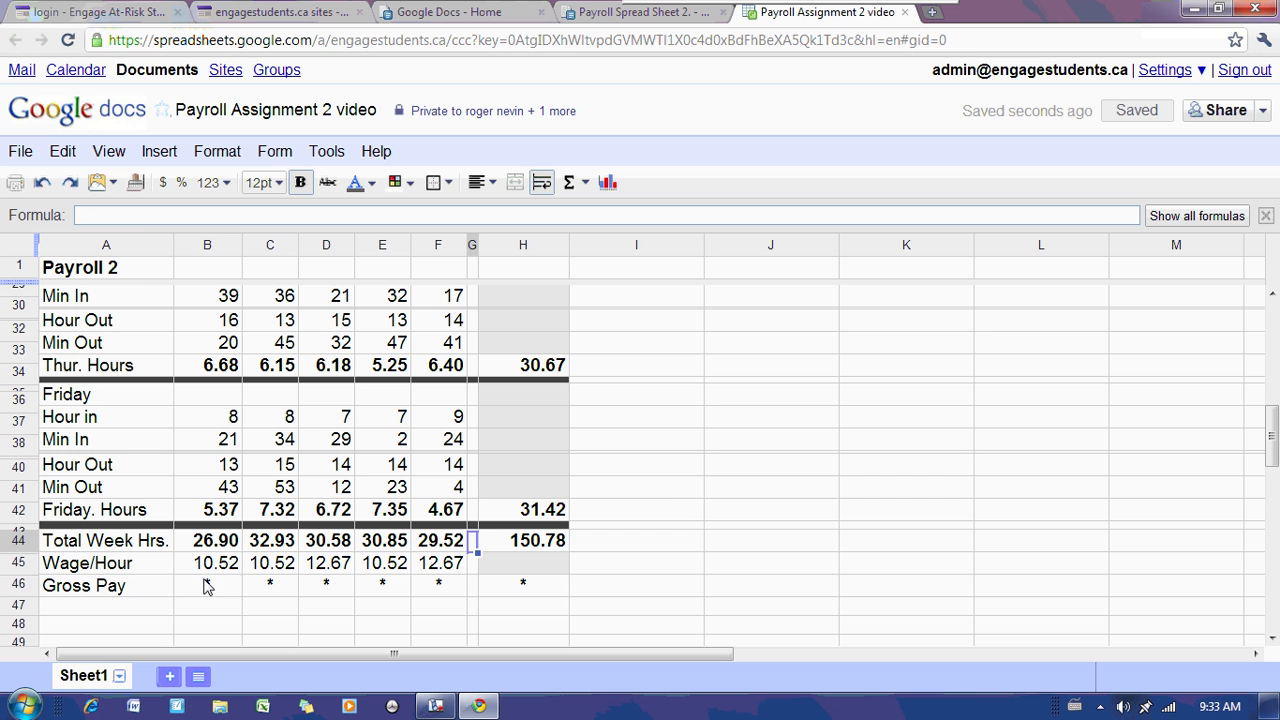
Step: Replace the Gross Pay asterisk in cell B46 with the formula =B44*B45, multiplying total week hours by hourly wage
left_click(207, 587)
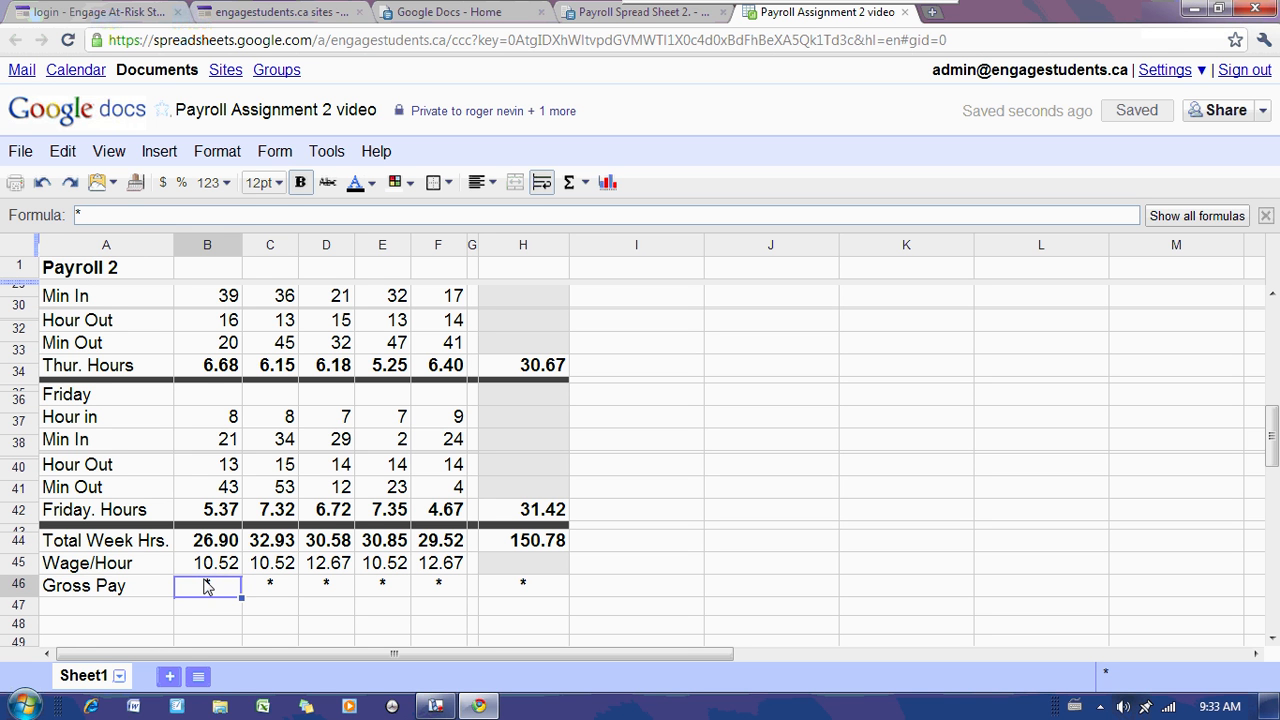
type("=")
left_click(216, 545)
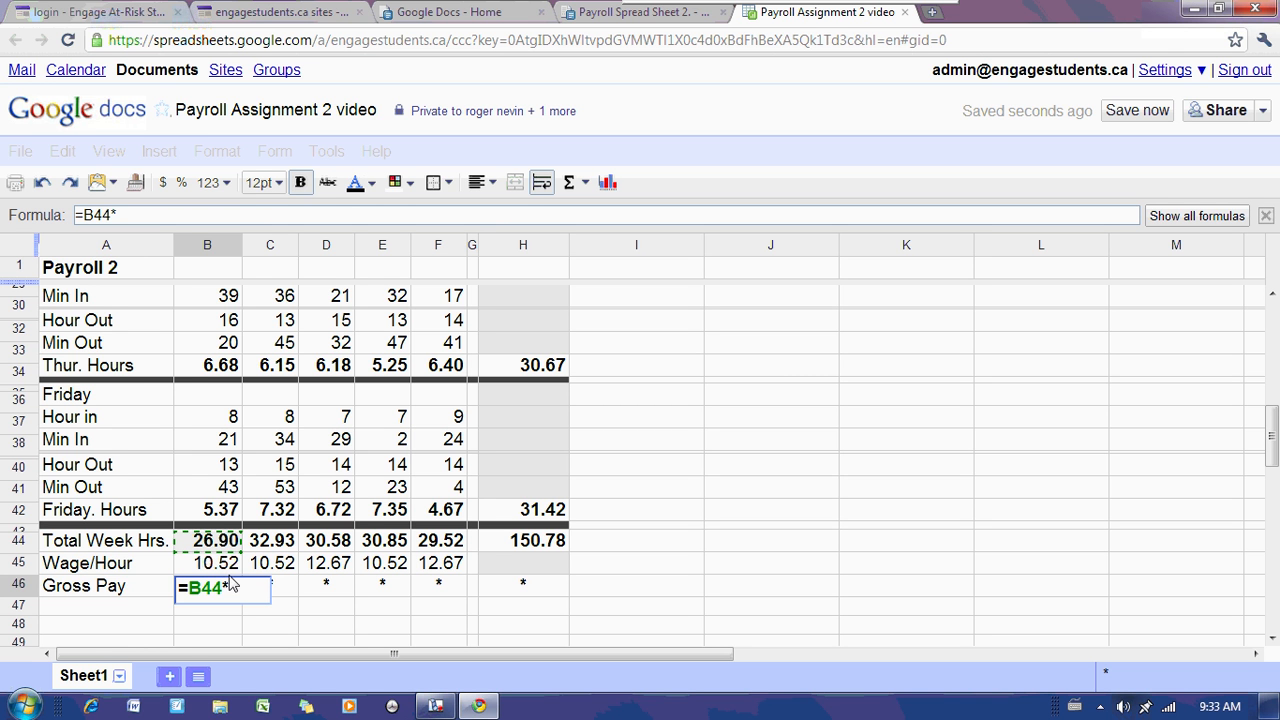
left_click(229, 567)
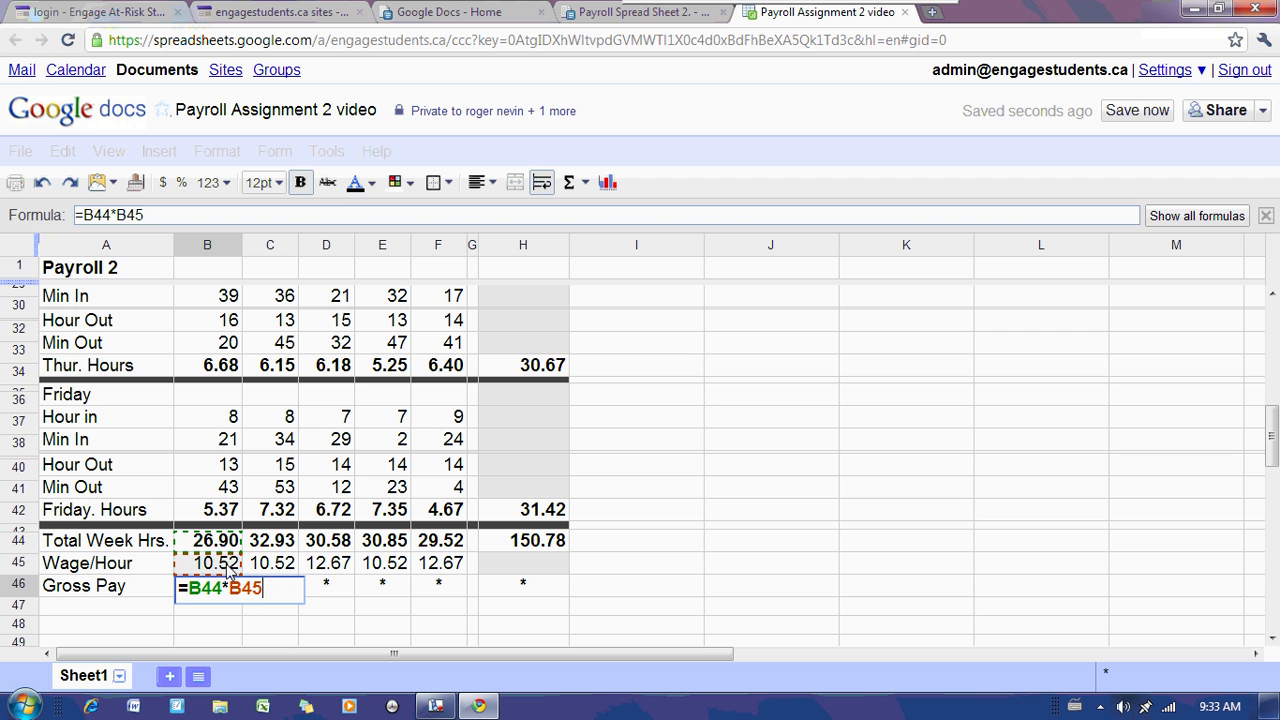
key("Return")
Step: Format the gross pay in cell B46 with 2 decimals and fill its formula across through column F
left_click(224, 590)
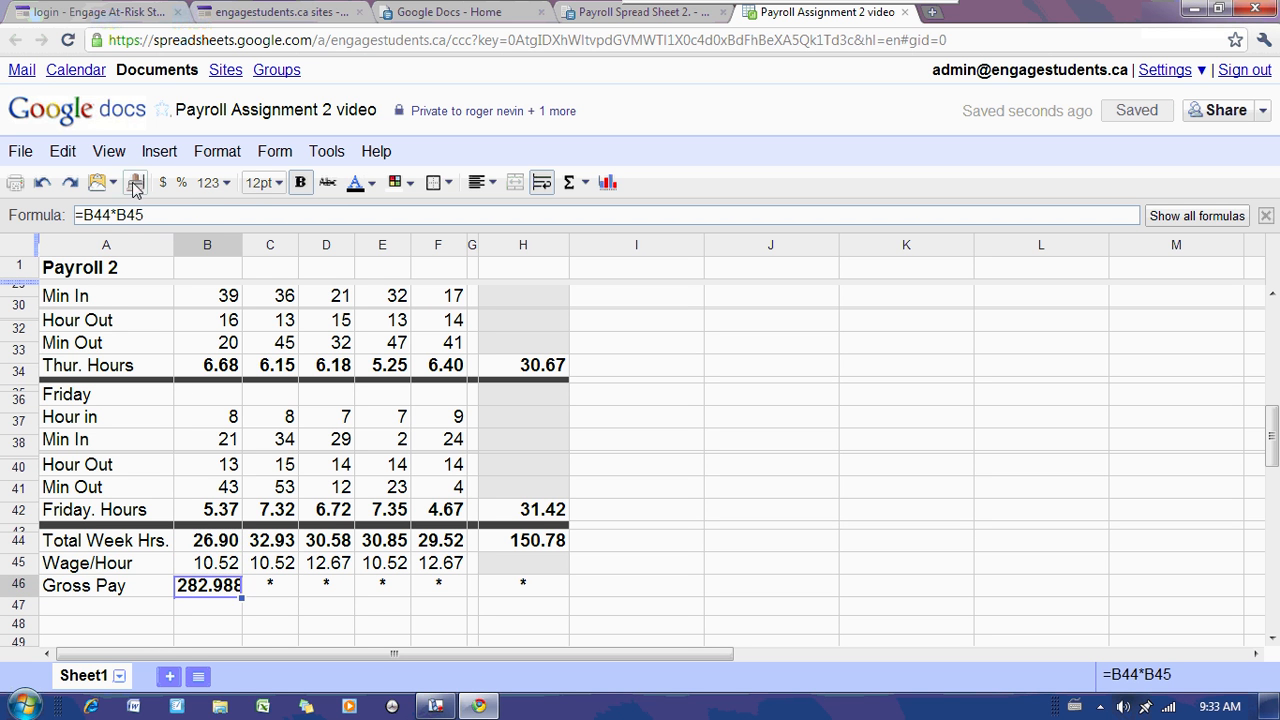
left_click(226, 184)
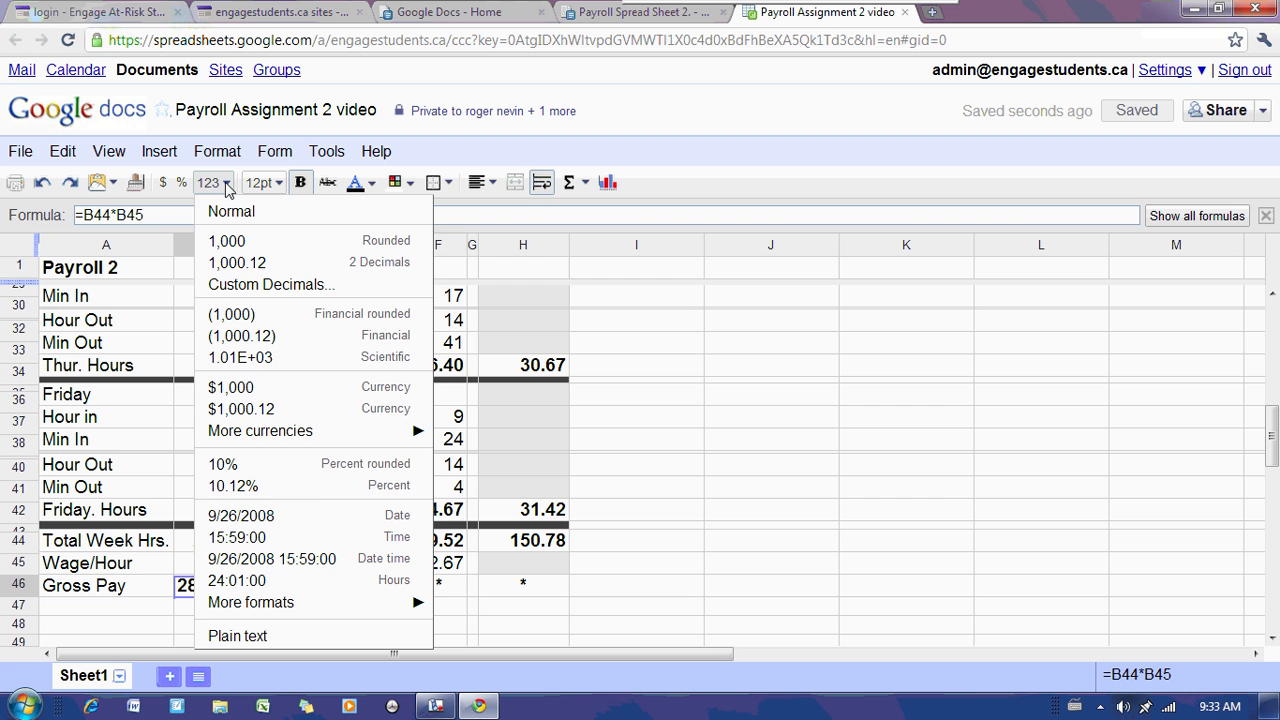
left_click(240, 264)
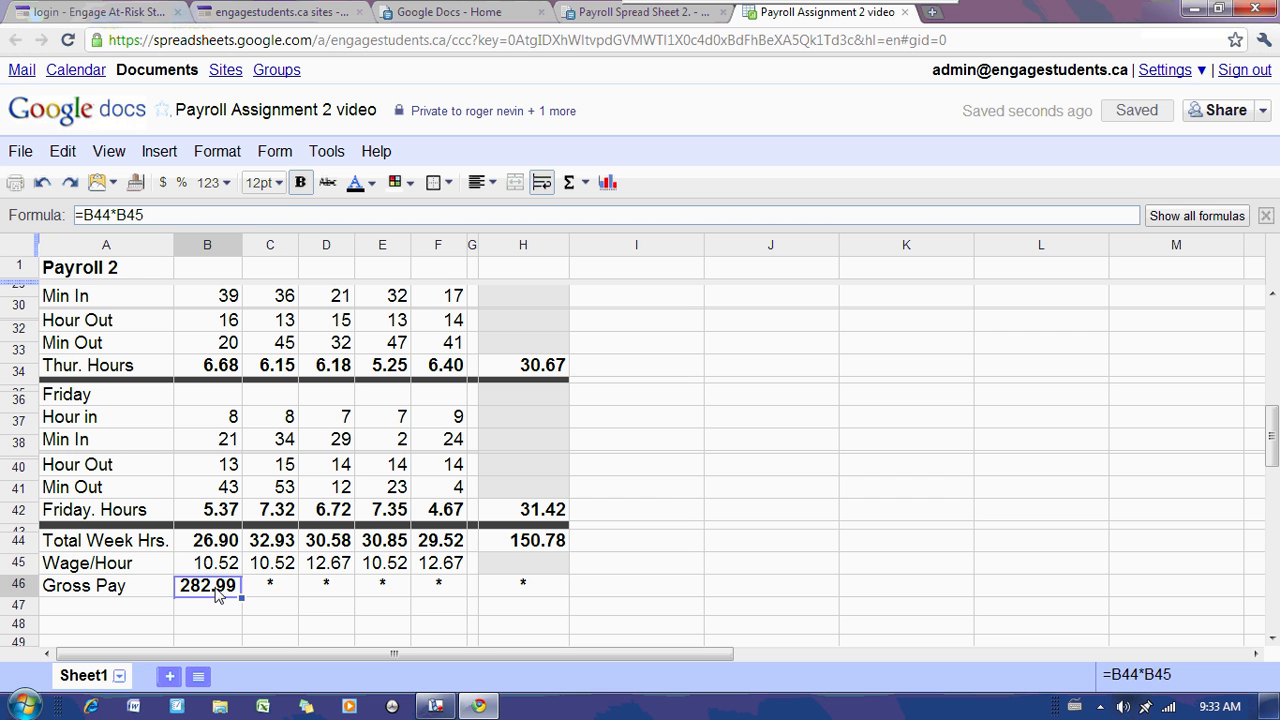
left_click_drag(218, 594, 430, 590)
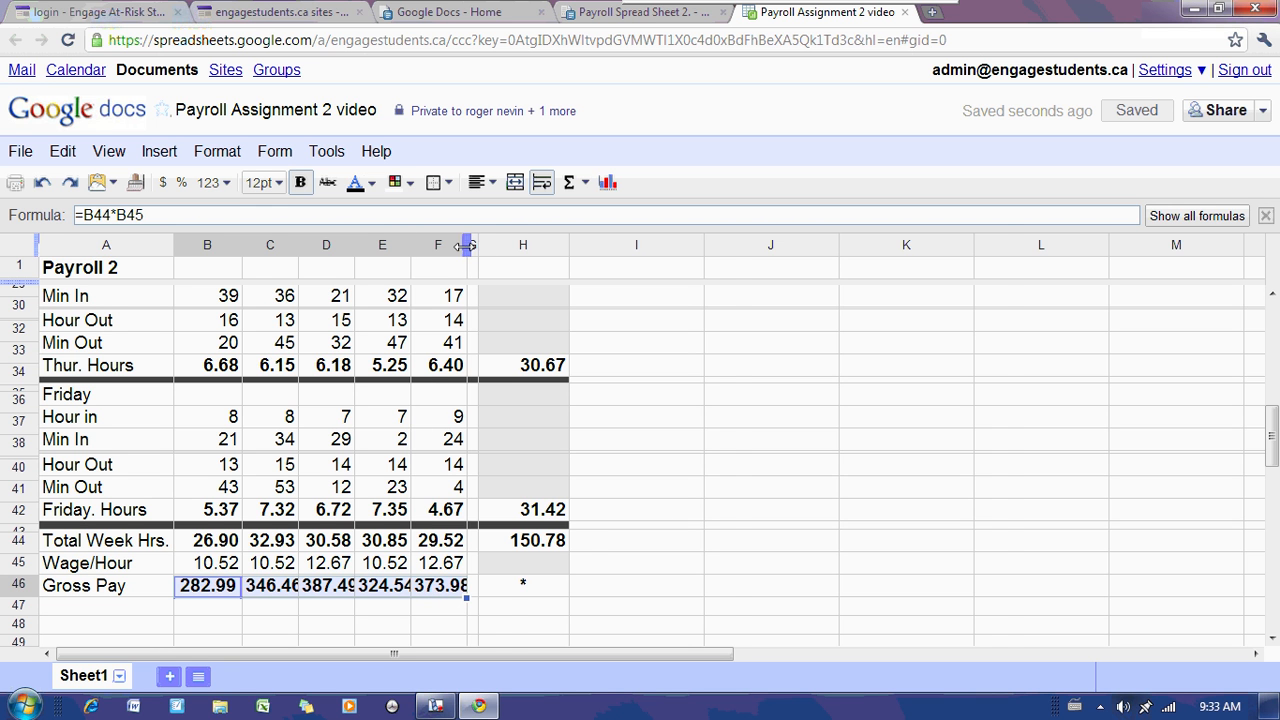
Step: Widen columns C, D, E and F so the gross pay amounts fit fully in their cells
left_click_drag(474, 245, 503, 246)
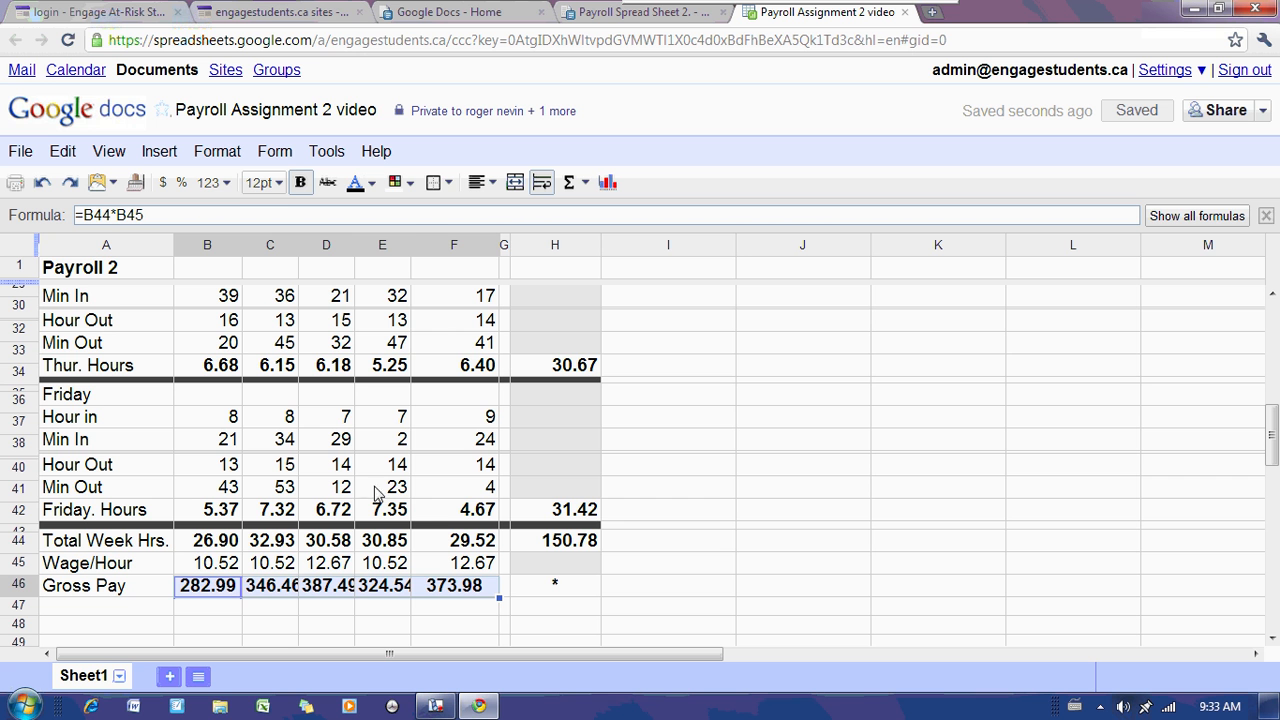
left_click_drag(410, 245, 383, 252)
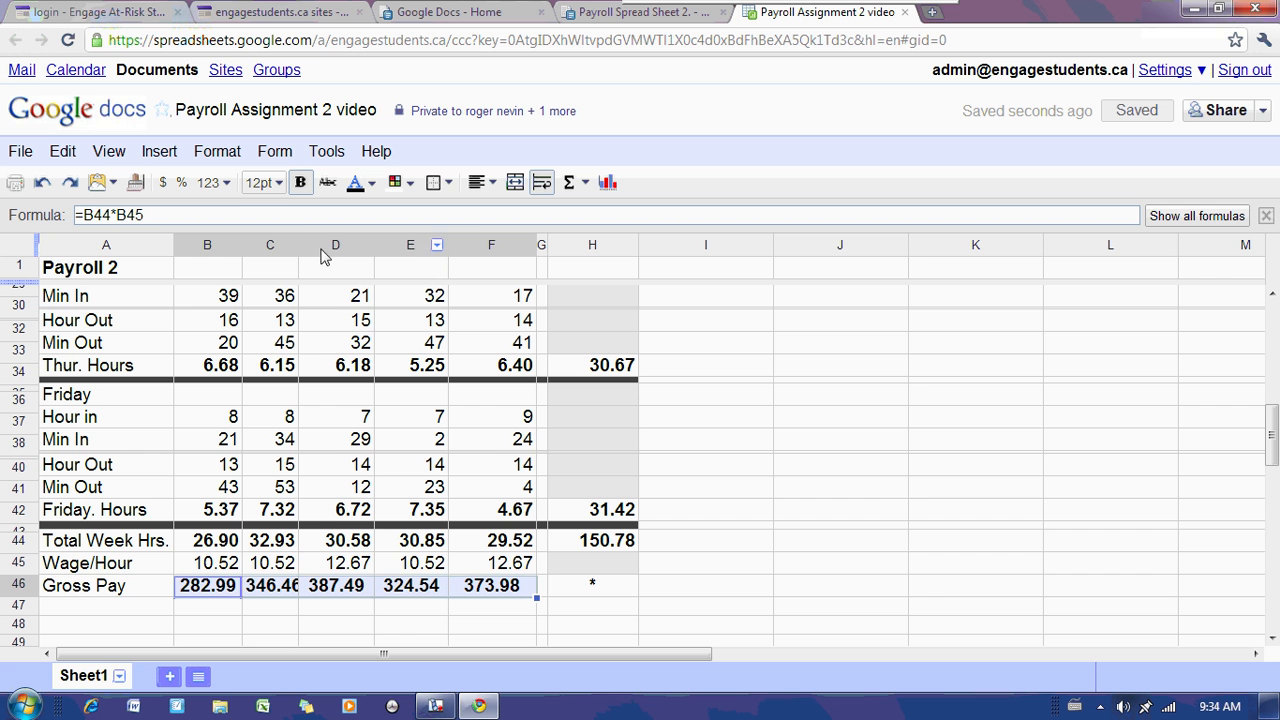
left_click_drag(298, 246, 316, 246)
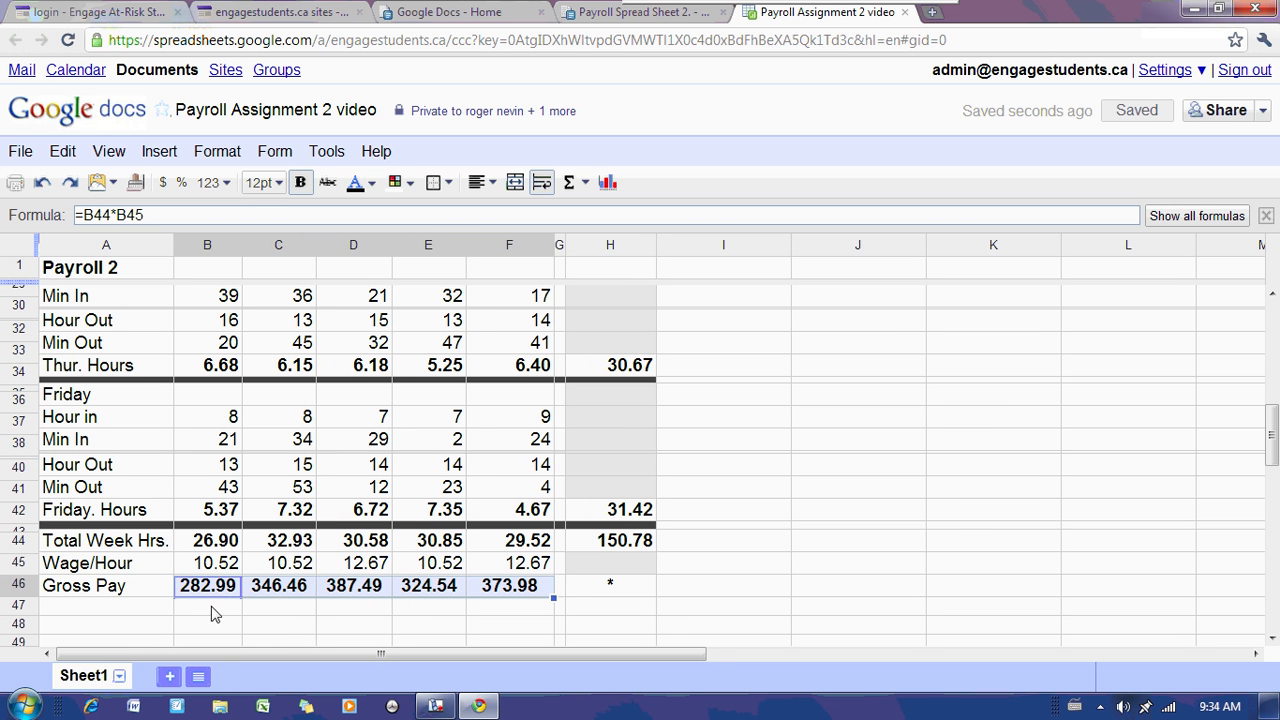
Step: Align the gross pay amounts in cells B46 through F46 to the right
left_click(278, 624)
left_click(230, 590)
left_click_drag(230, 592, 503, 590)
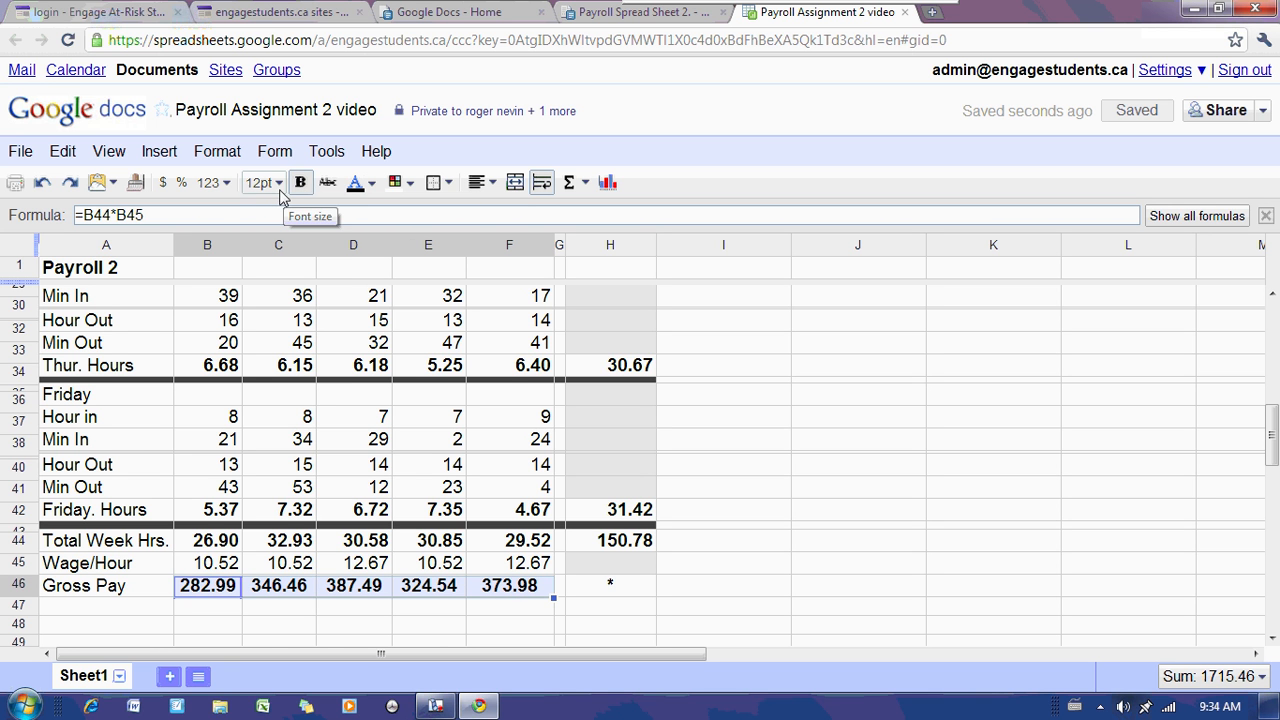
left_click(490, 183)
left_click(532, 212)
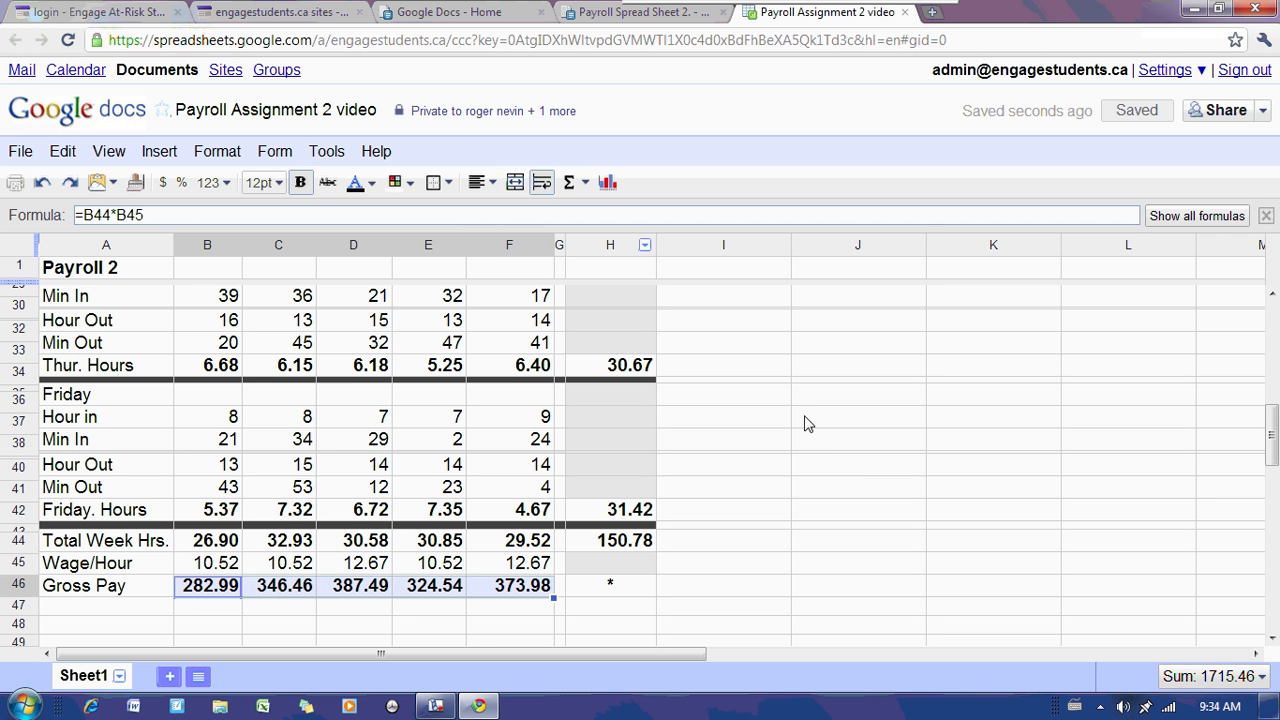
left_click(795, 454)
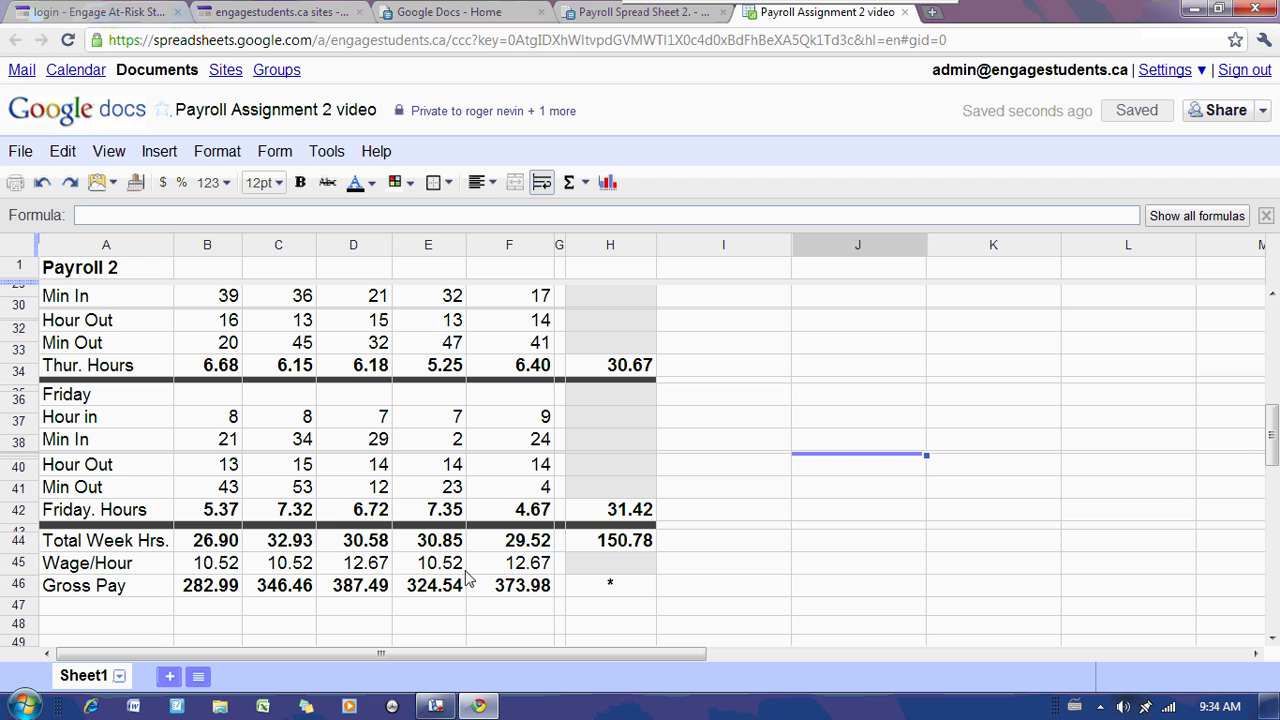
Step: Copy the total week hours formula from H44 into H46, replacing the Gross Pay asterisk with =H12+H20+H28+H36+H44
left_click(612, 543)
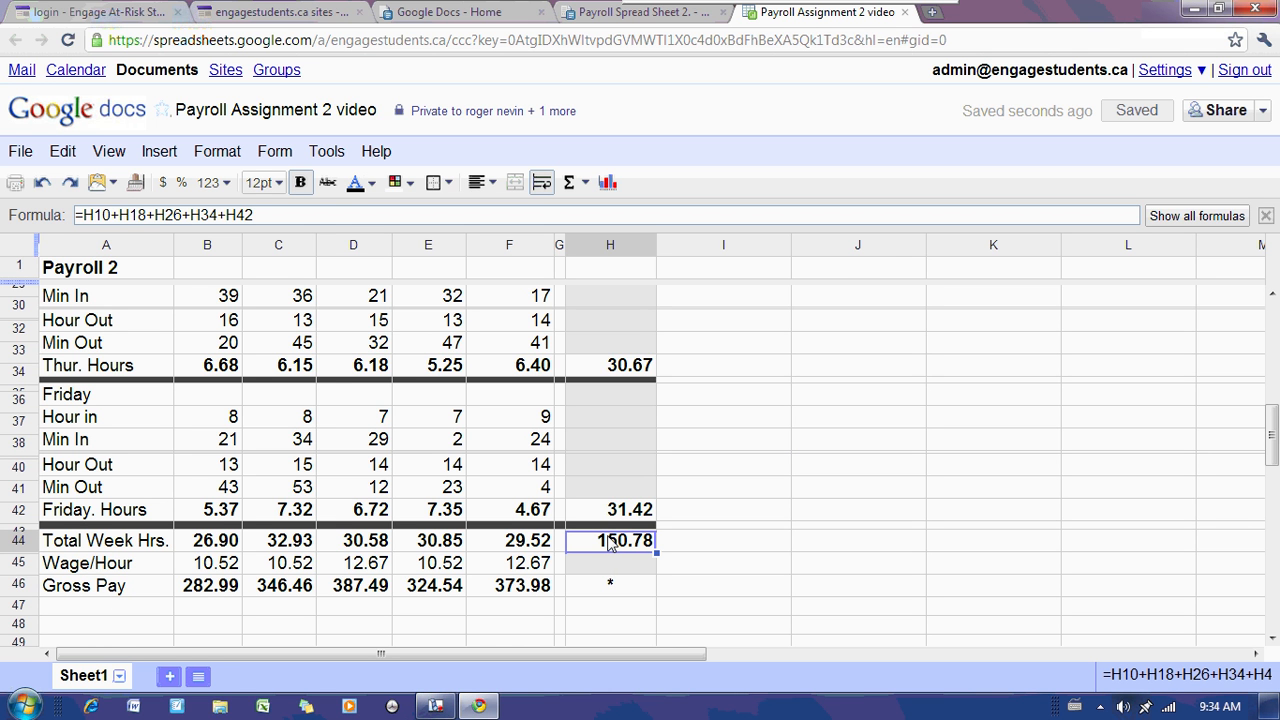
left_click(605, 590)
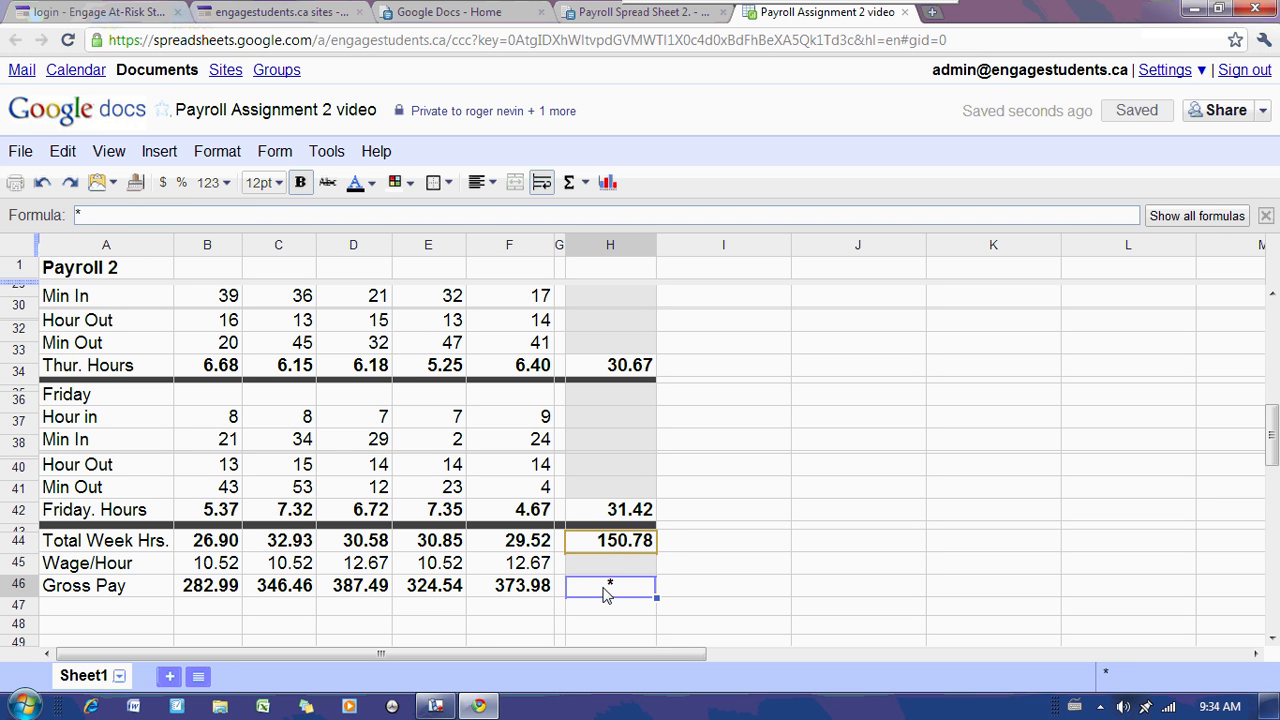
type("=H12+H20+H28+H36+H44")
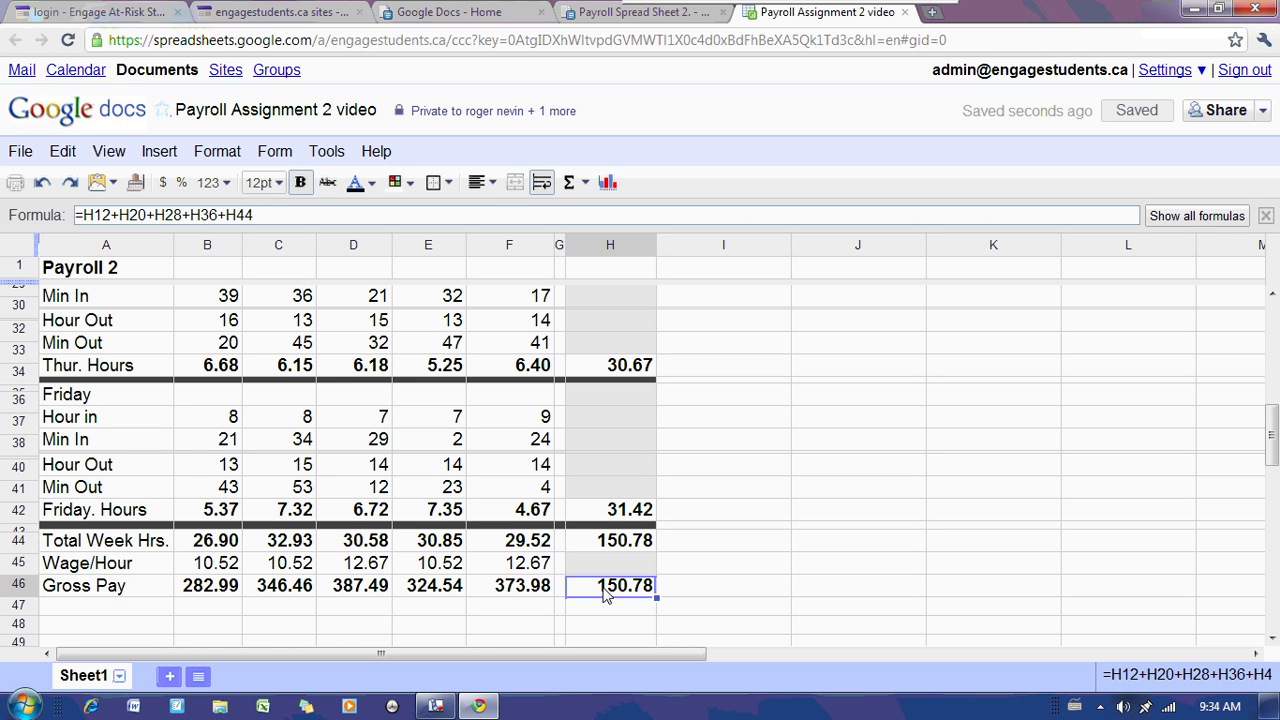
left_click(436, 706)
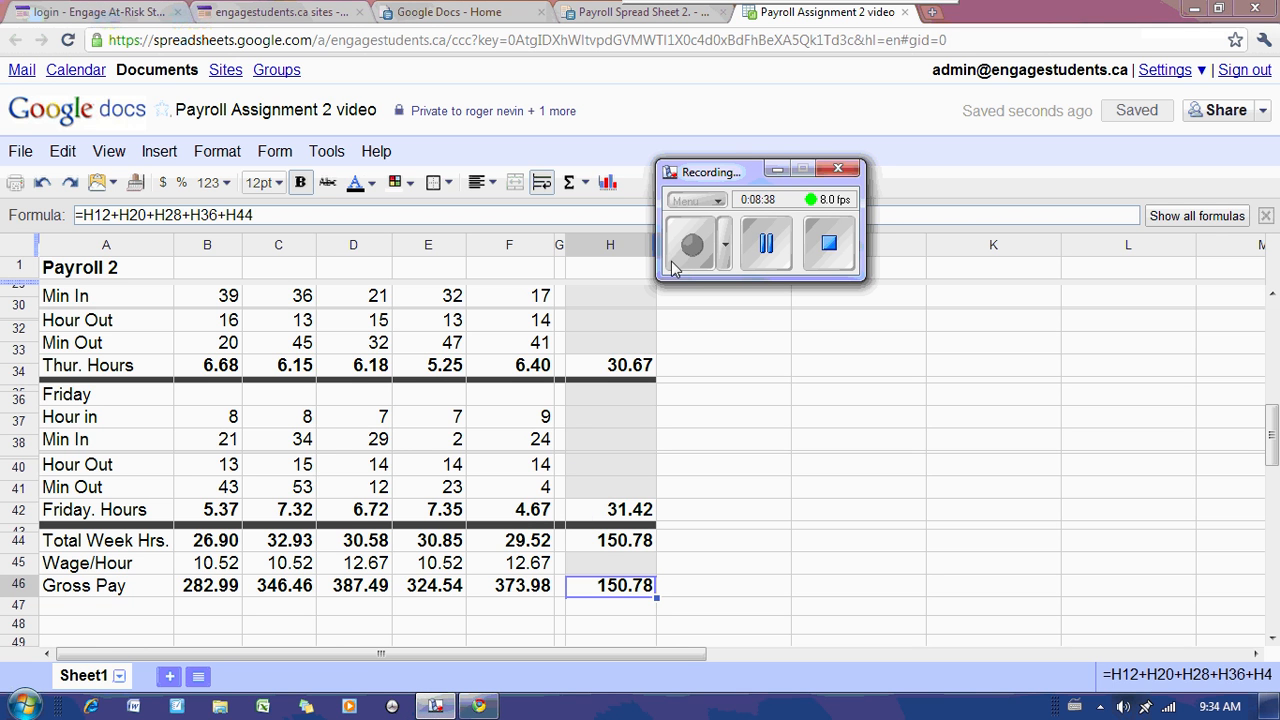